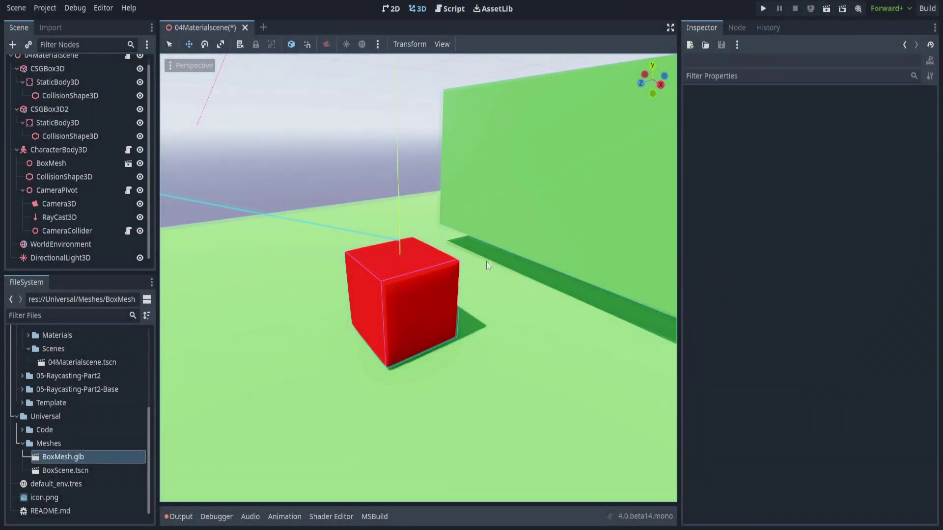
# Orbit around the red cube and select the 04MaterialScene root node in the Scene dock.
pyautogui.moveTo(486, 261)
pyautogui.mouseDown(button='middle')
pyautogui.moveTo(538, 251)
pyautogui.moveTo(488, 236)
pyautogui.moveTo(500, 262)
pyautogui.mouseUp(button='middle')
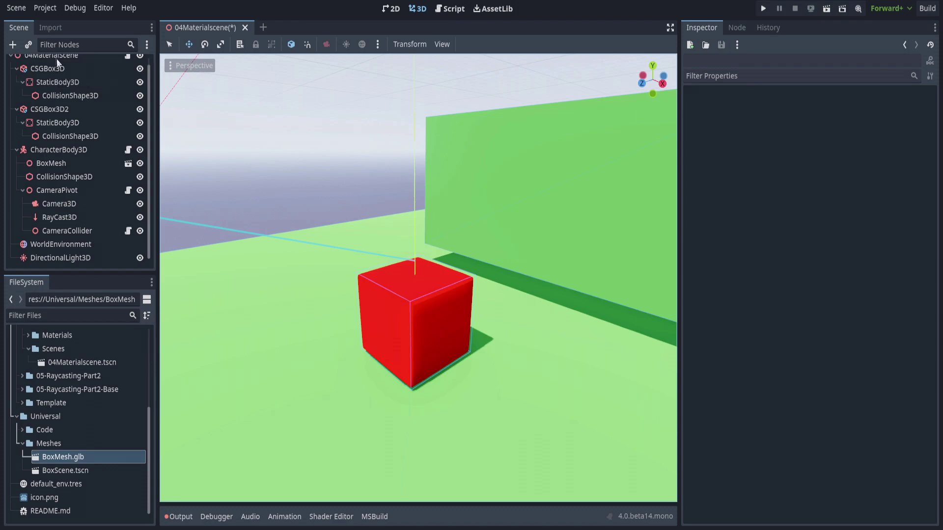
pyautogui.click(70, 55)
pyautogui.click(72, 58)
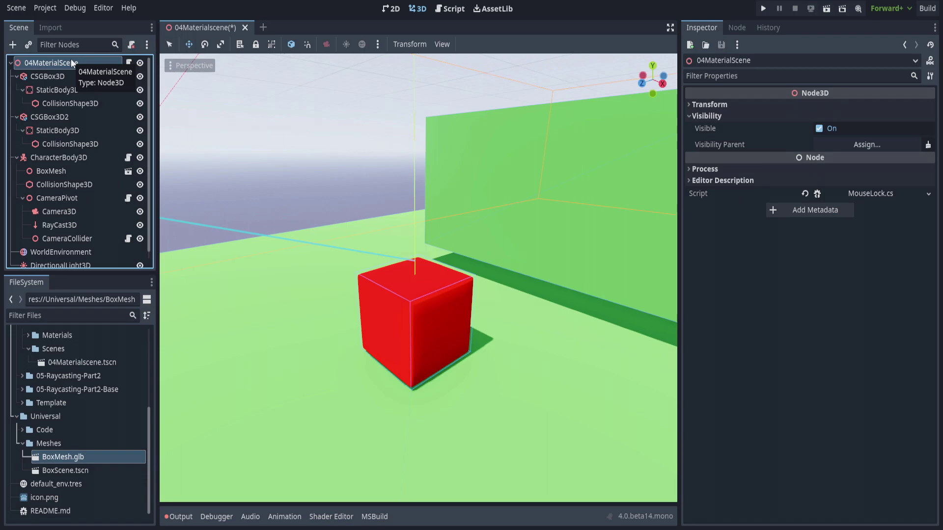
# Add a MeshInstance3D child under the root node and assign it a new SphereMesh.
pyautogui.moveTo(434, 263)
pyautogui.mouseDown(button='middle')
pyautogui.moveTo(436, 272)
pyautogui.moveTo(438, 261)
pyautogui.mouseUp(button='middle')
pyautogui.rightClick(74, 67)
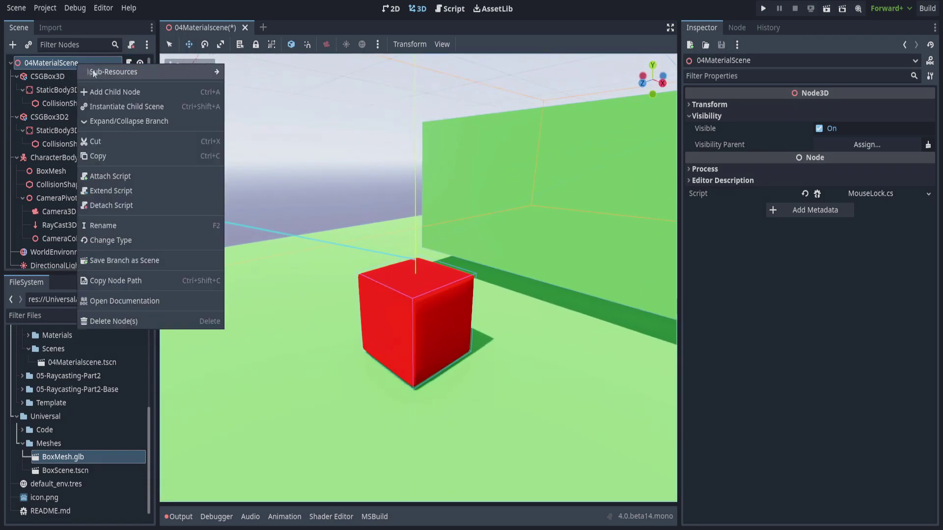
pyautogui.click(118, 93)
pyautogui.write('mesh')
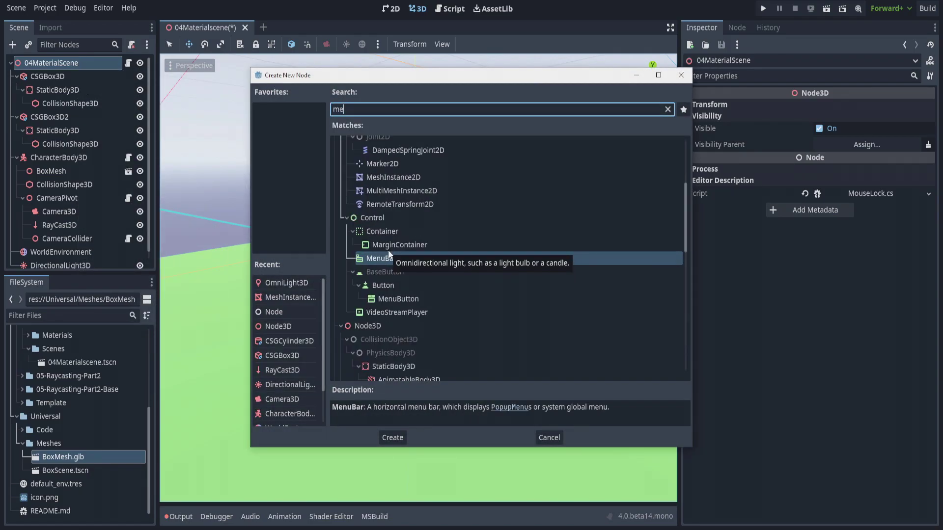
pyautogui.press('Return')
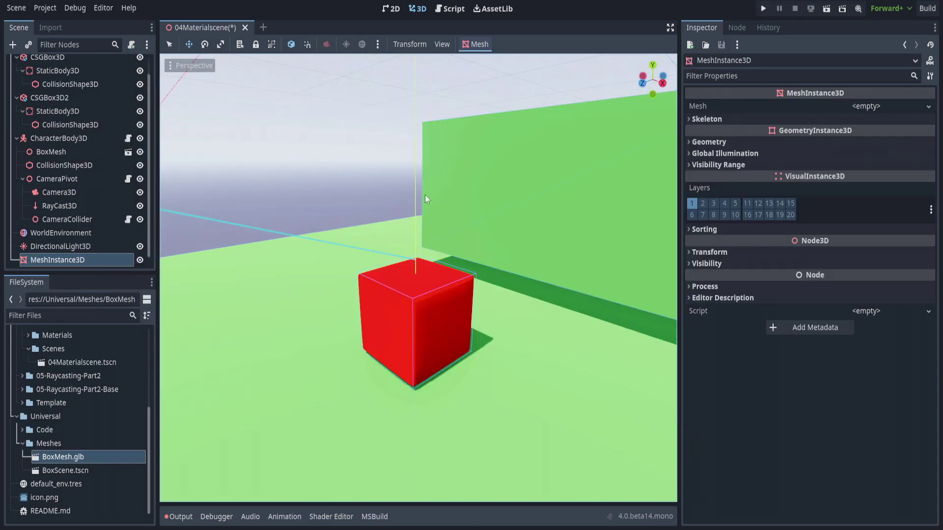
pyautogui.click(928, 106)
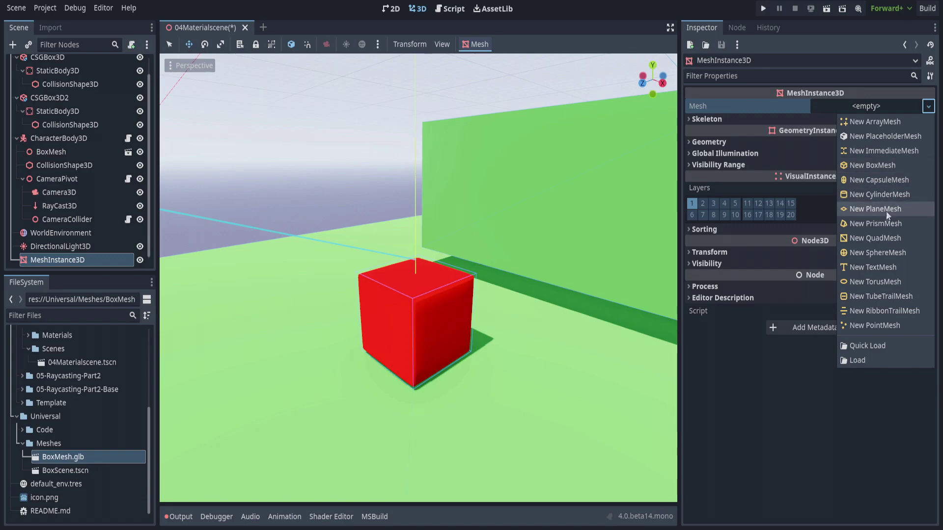
pyautogui.click(890, 253)
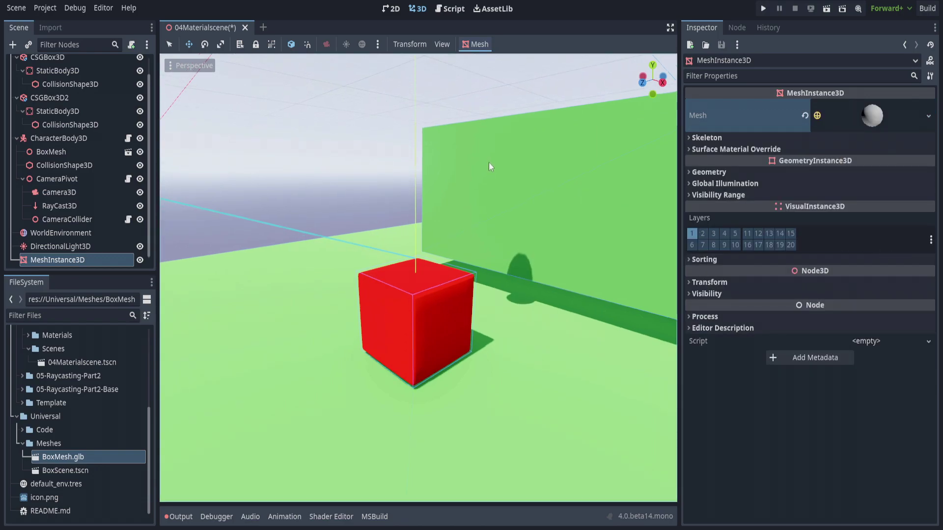
# Frame the white sphere close up from a low front angle and expand Surface Material Override.
pyautogui.press('f')
pyautogui.scroll(20, 450, 245)
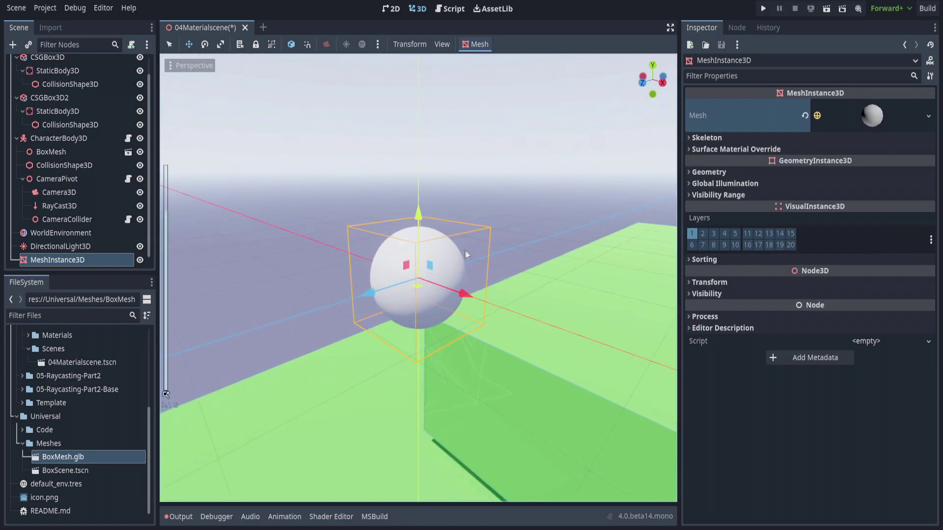
pyautogui.moveTo(496, 253); pyautogui.dragTo(434, 223, button='middle')
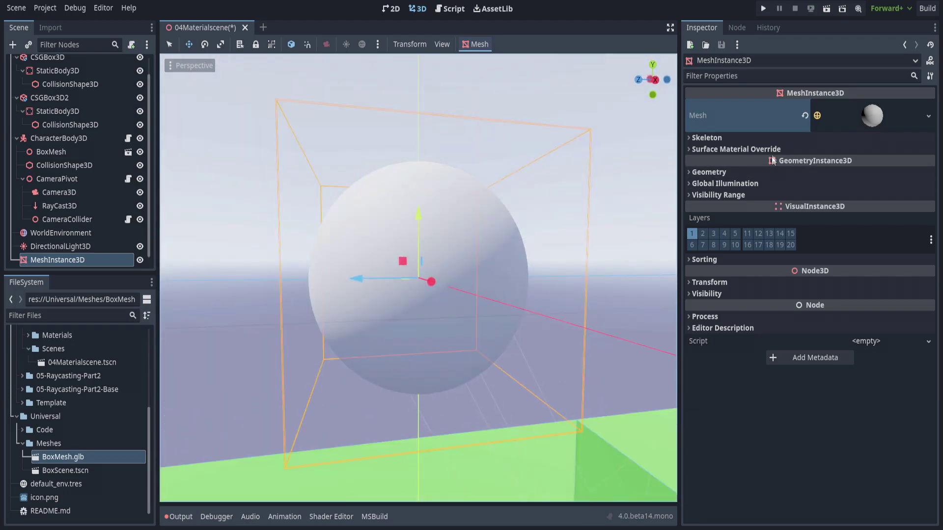
pyautogui.click(766, 149)
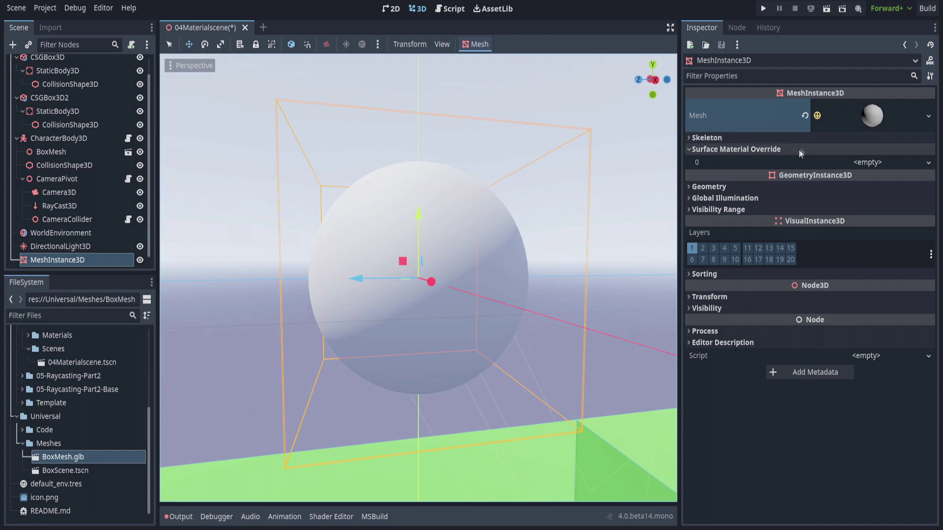
# Assign a new StandardMaterial3D to surface material override slot 0.
pyautogui.click(927, 162)
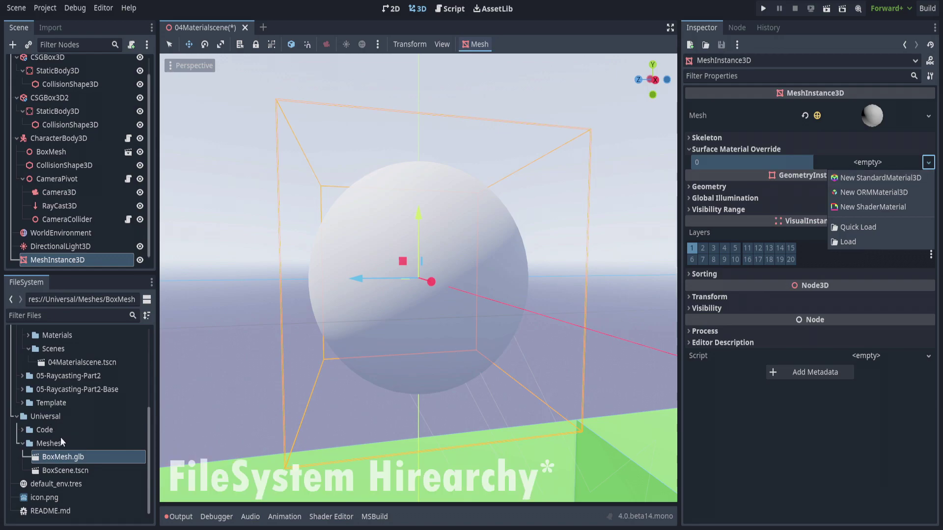
pyautogui.click(895, 179)
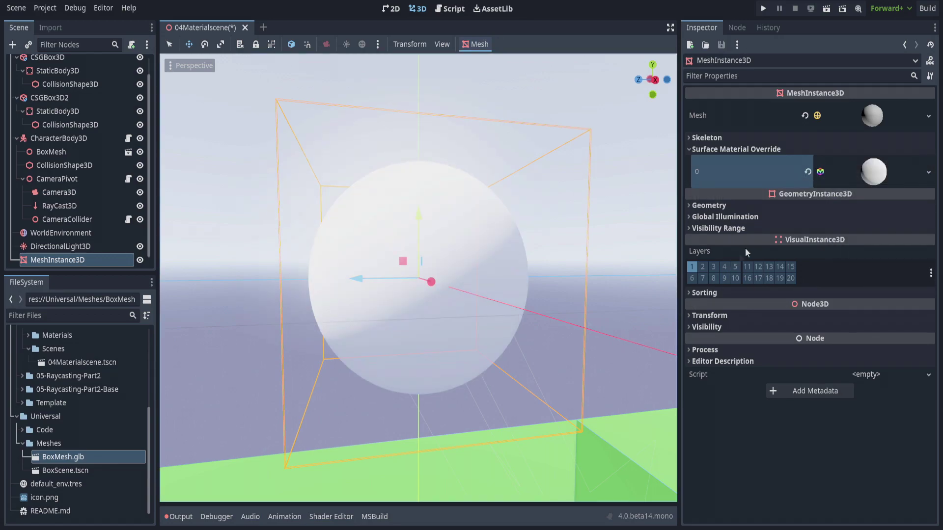
# Set the StandardMaterial3D's Albedo colour to a rust orange-red.
pyautogui.click(873, 172)
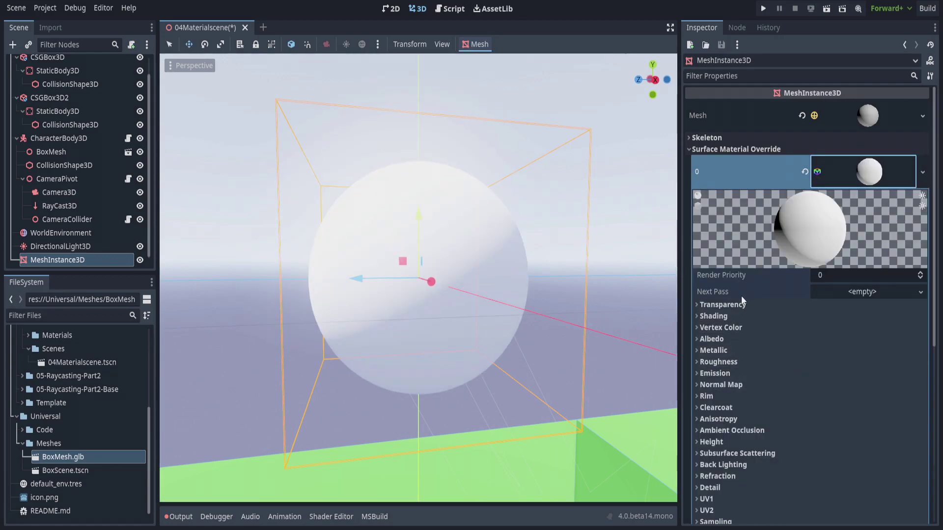
pyautogui.scroll(-4, 754, 294)
pyautogui.scroll(1, 767, 282)
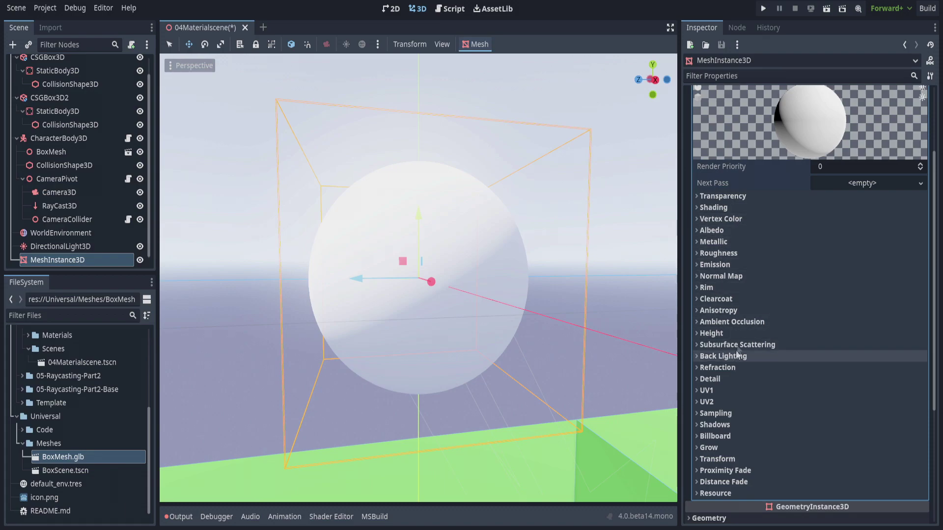
pyautogui.click(697, 230)
pyautogui.click(826, 248)
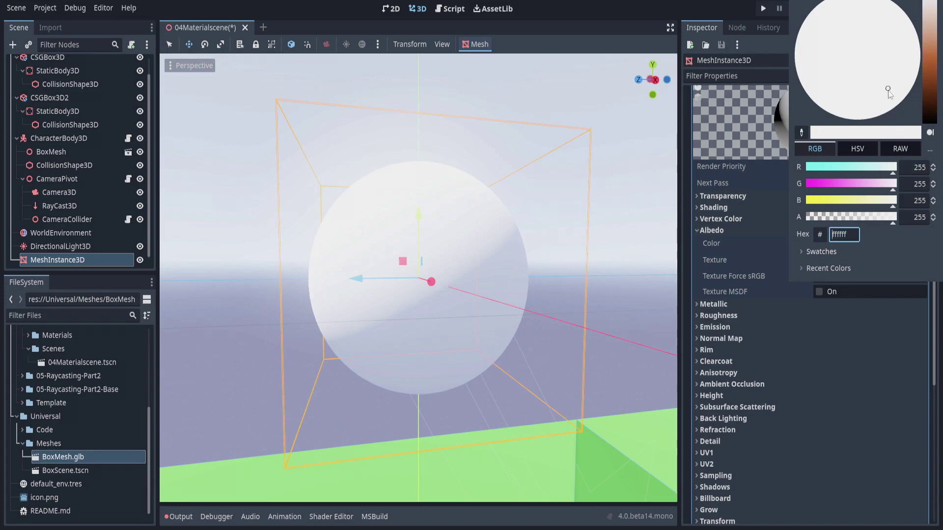
pyautogui.click(938, 69)
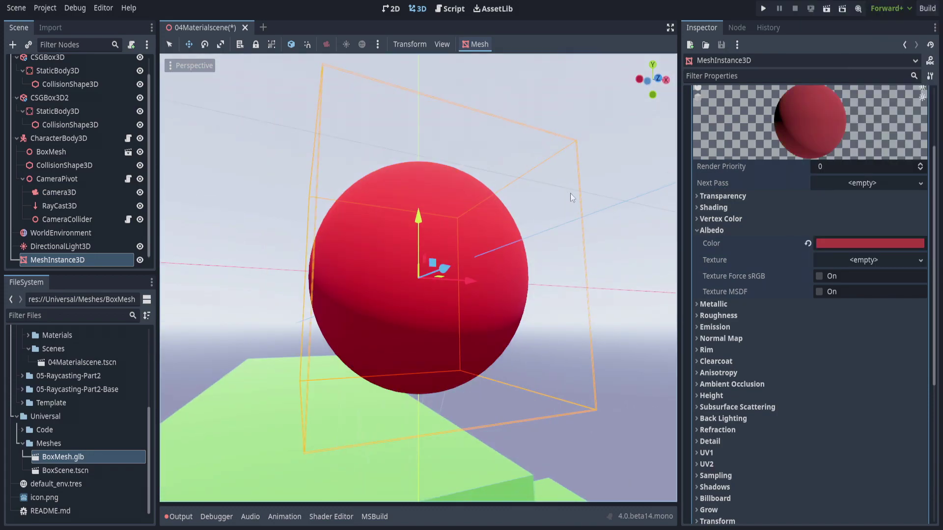
pyautogui.moveTo(570, 193); pyautogui.dragTo(422, 200, button='middle')
pyautogui.scroll(2, 807, 324)
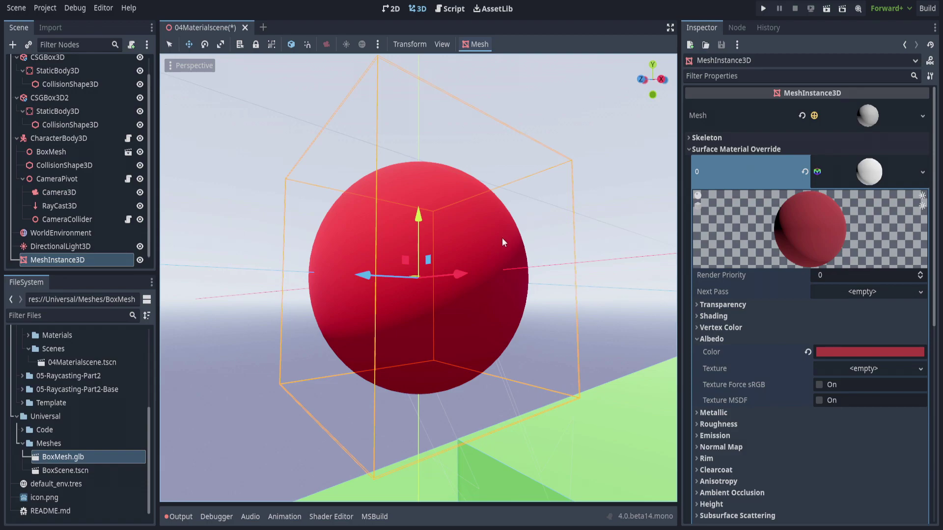
# Save the red override material as NewMat.tres in Beginner/04-Materials/Materials.
pyautogui.click(923, 172)
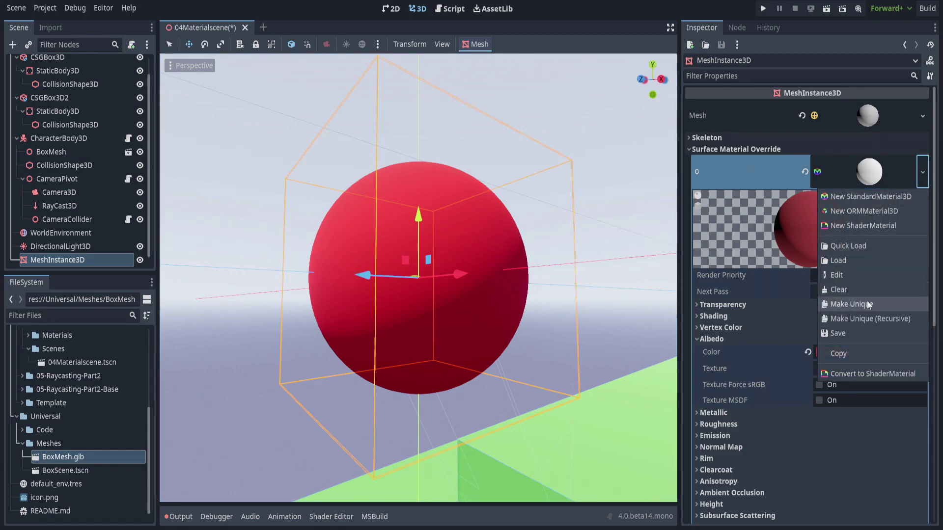
pyautogui.click(853, 332)
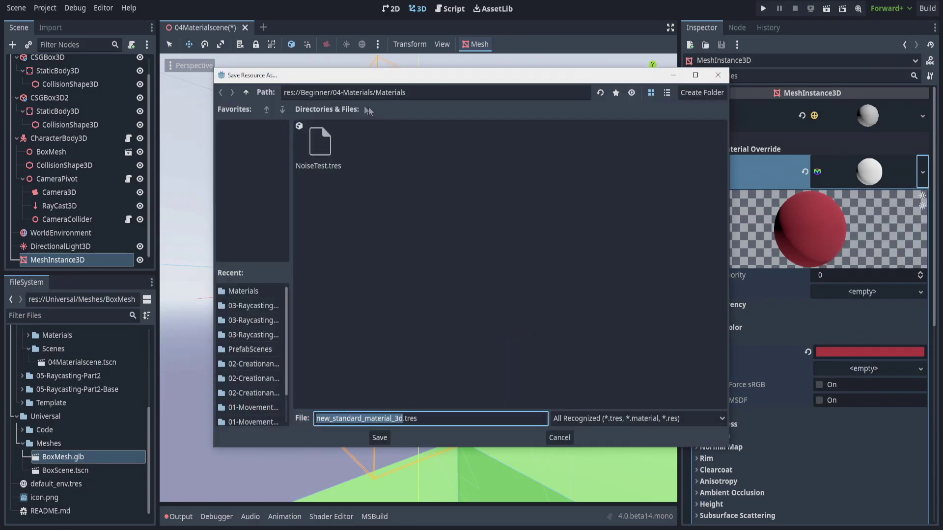
pyautogui.click(321, 148)
pyautogui.click(348, 419)
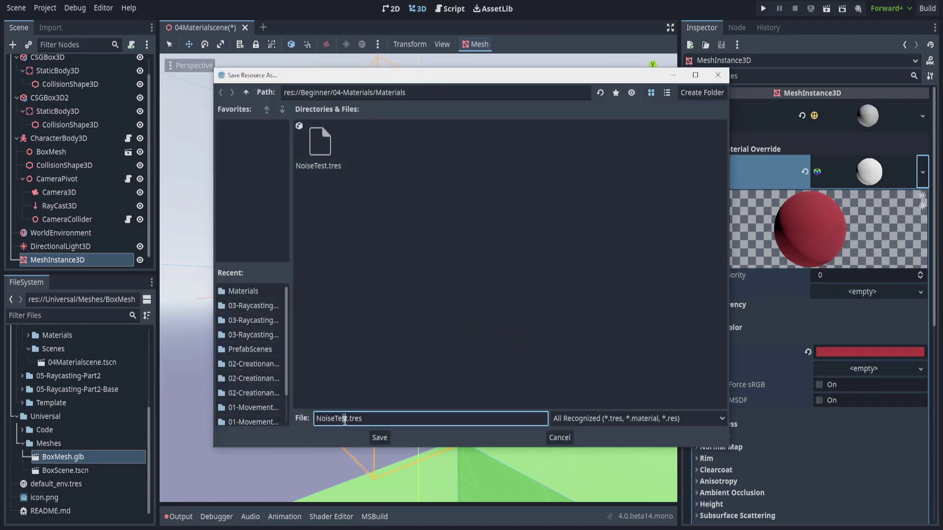
pyautogui.doubleClick(347, 419)
pyautogui.write('NewMat')
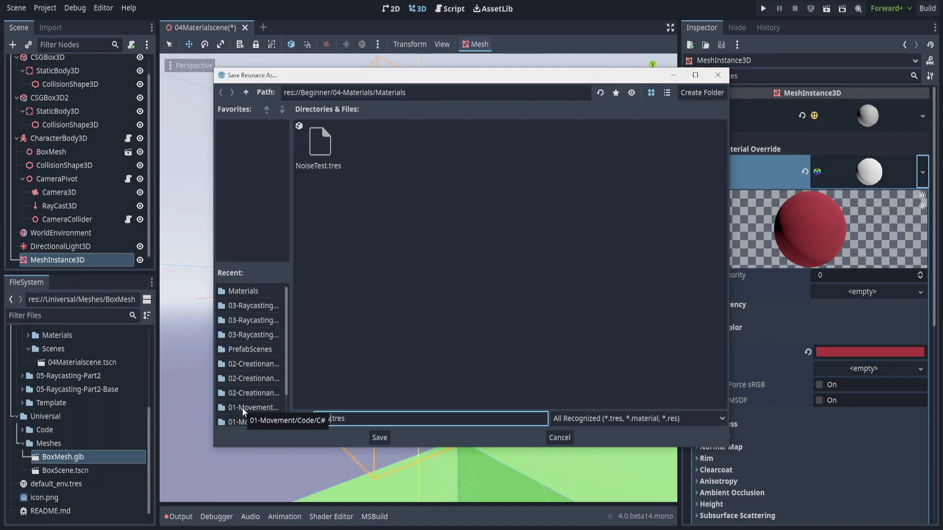
pyautogui.press('Return')
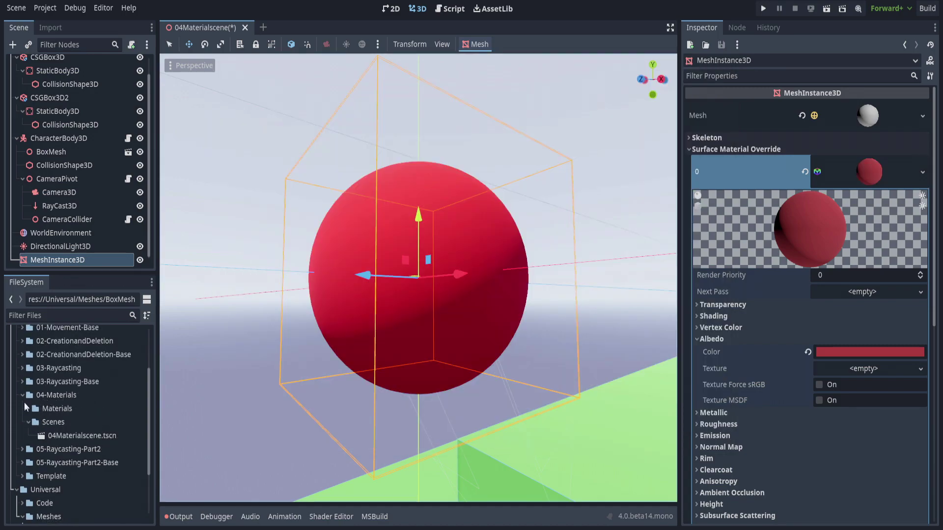
# Open NewMaterial.tres from the FileSystem dock and change its albedo colour to olive.
pyautogui.click(58, 423)
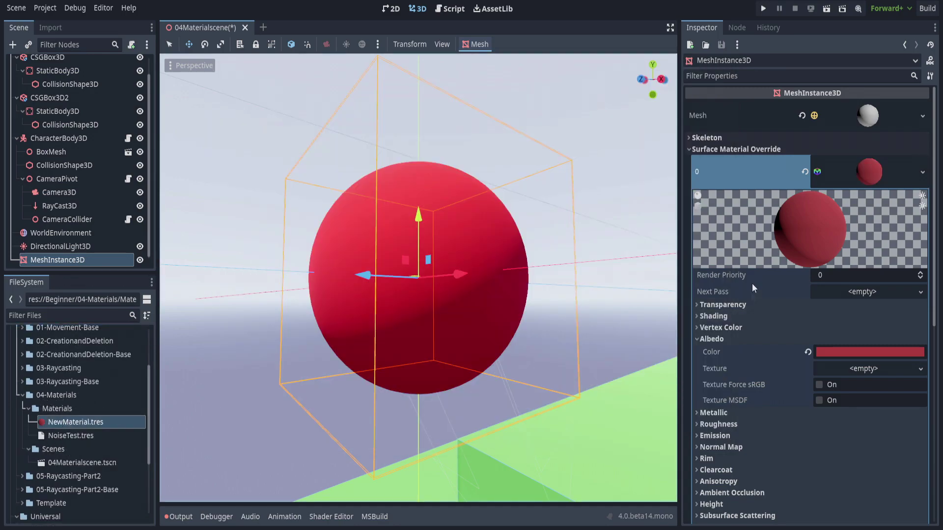
pyautogui.doubleClick(69, 420)
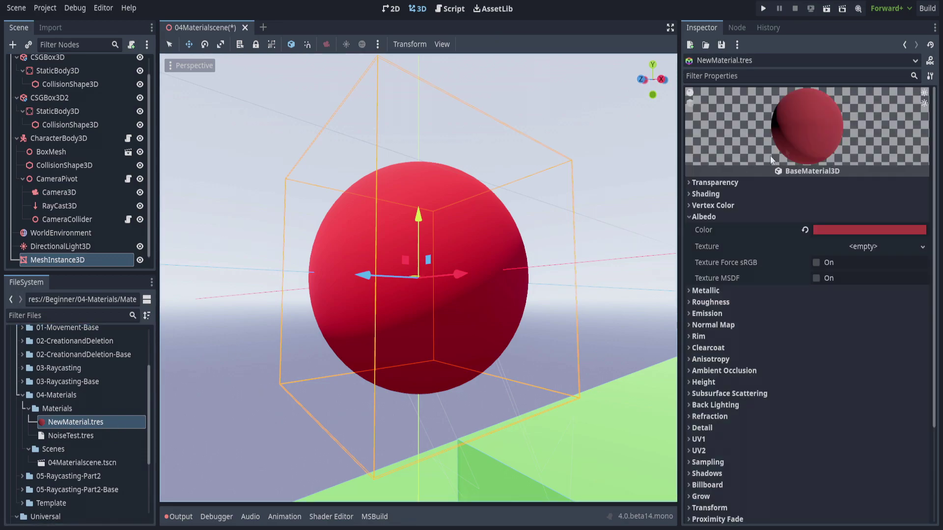
pyautogui.scroll(-5, 807, 203)
pyautogui.scroll(5, 786, 235)
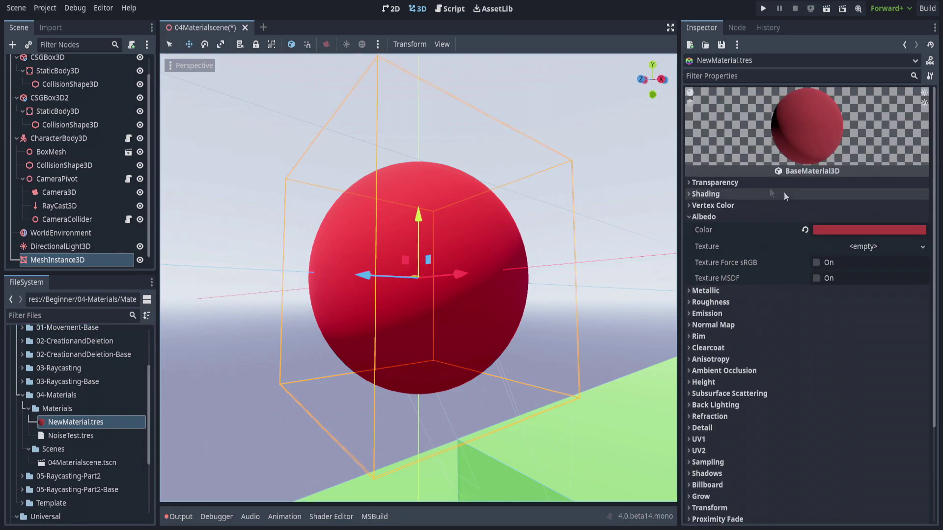
pyautogui.click(833, 230)
pyautogui.click(839, 108)
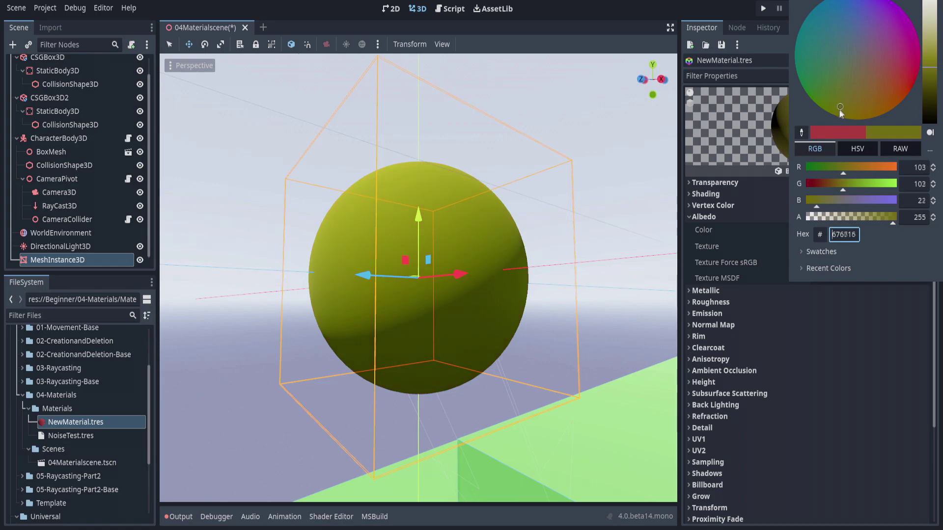
pyautogui.click(65, 255)
# Duplicate the sphere and move the copy to the right along the X axis.
pyautogui.moveTo(413, 210); pyautogui.dragTo(437, 266, button='middle')
pyautogui.scroll(-5, 437, 266)
pyautogui.hotkey('ctrl', 'd')
pyautogui.moveTo(423, 293); pyautogui.dragTo(546, 345)
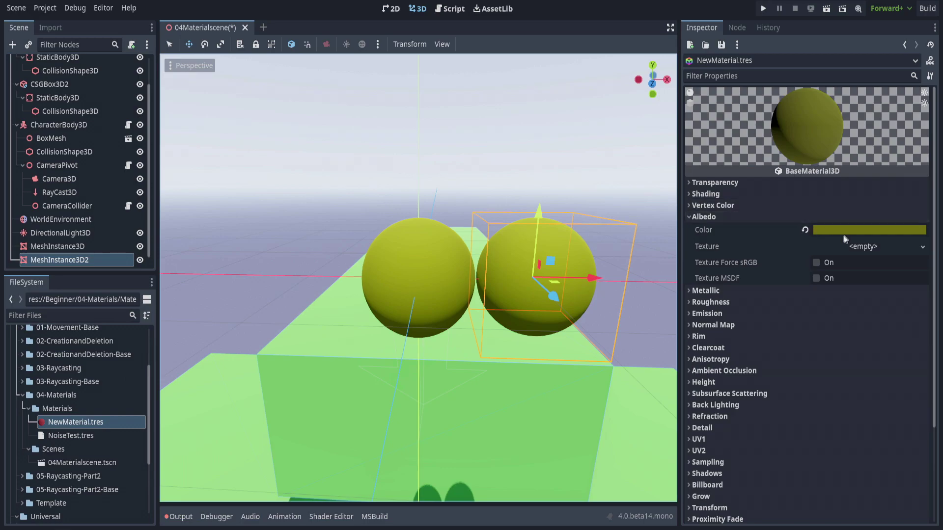
# Change the shared material's albedo to orange so both spheres render orange.
pyautogui.click(844, 231)
pyautogui.moveTo(879, 101); pyautogui.dragTo(919, 35)
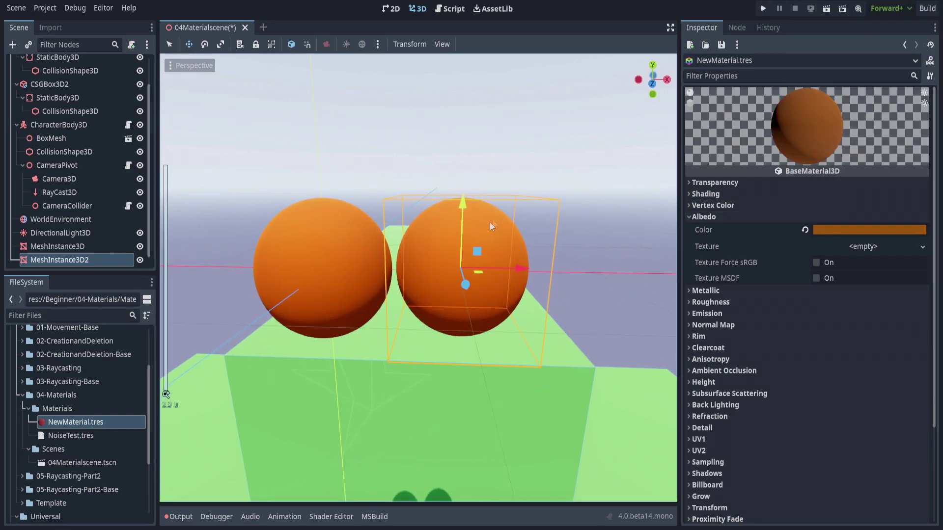
pyautogui.scroll(2, 400, 246)
pyautogui.moveTo(409, 235); pyautogui.dragTo(411, 287, button='middle')
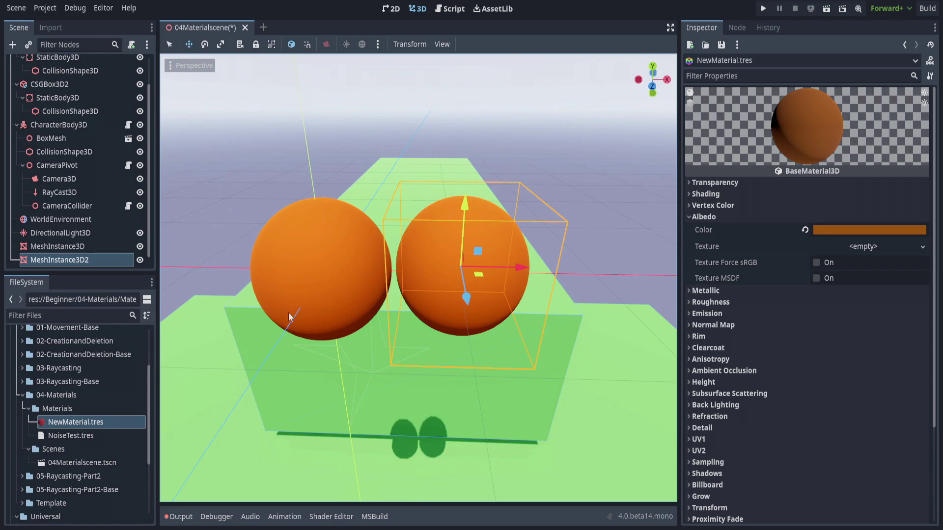
pyautogui.click(58, 246)
pyautogui.click(59, 260)
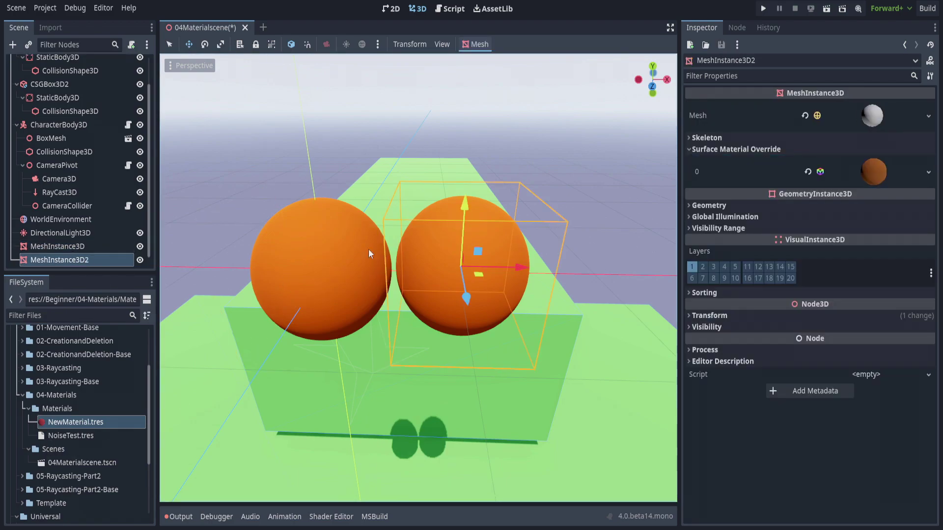
pyautogui.click(929, 171)
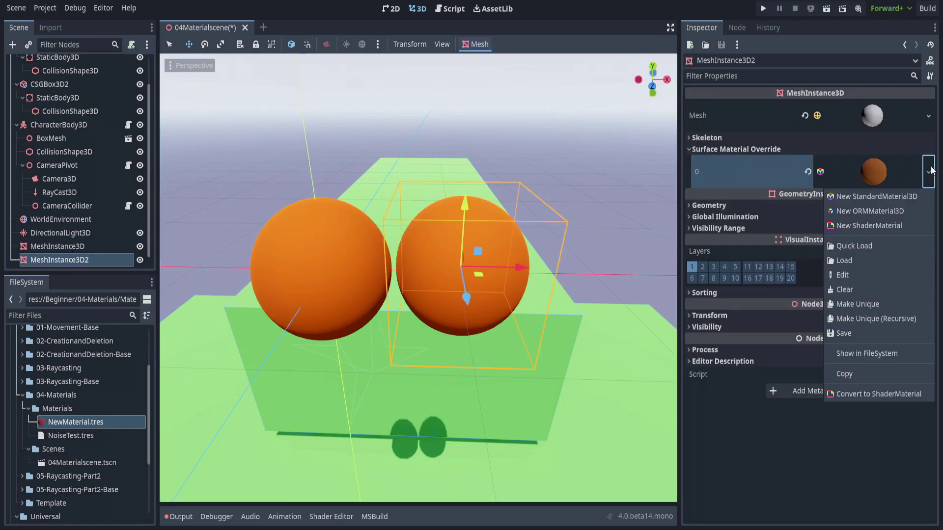
pyautogui.click(871, 321)
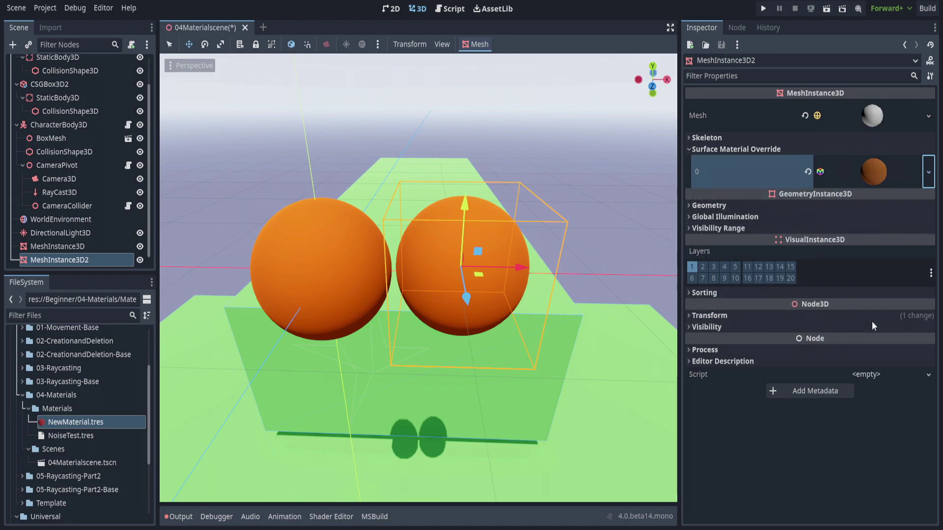
# Recolour the second sphere's own material albedo to magenta.
pyautogui.click(883, 168)
pyautogui.scroll(-3, 771, 295)
pyautogui.click(712, 231)
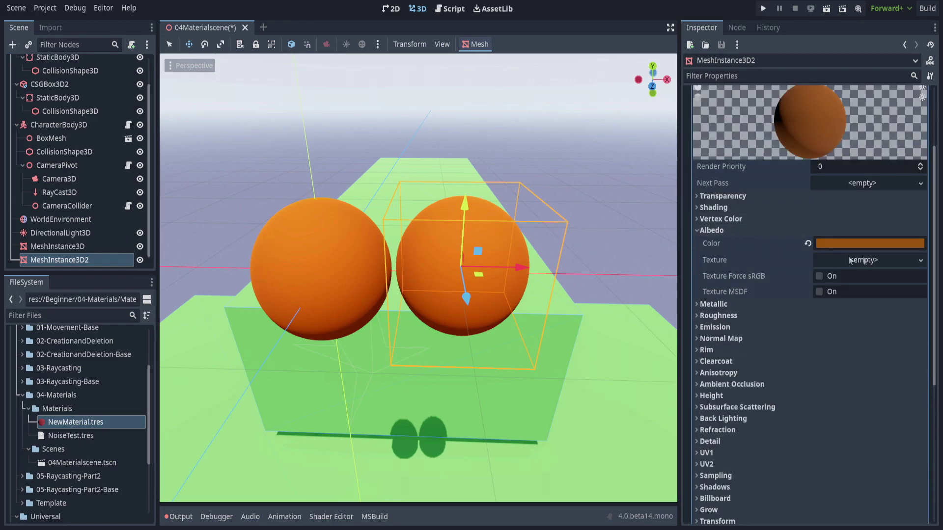
pyautogui.click(868, 244)
pyautogui.moveTo(885, 91); pyautogui.dragTo(905, 43)
pyautogui.click(880, 292)
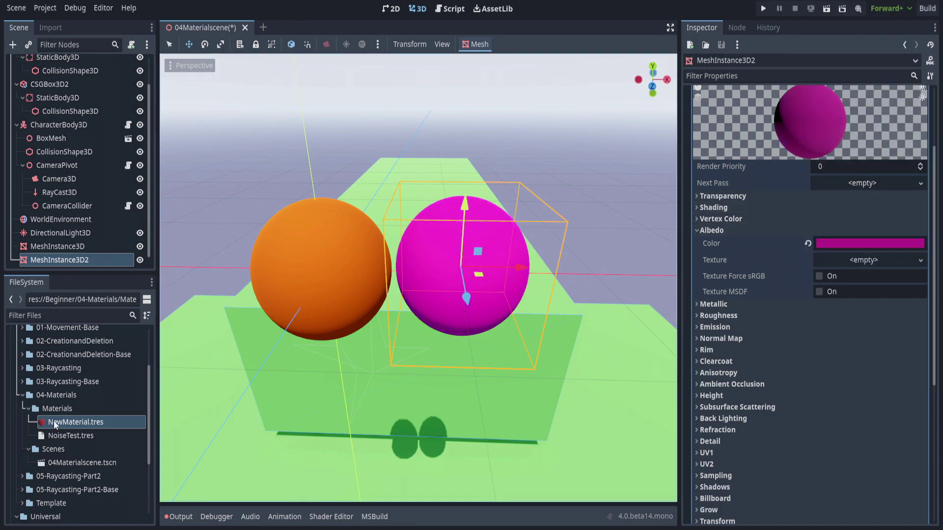
pyautogui.scroll(3, 818, 344)
pyautogui.click(923, 172)
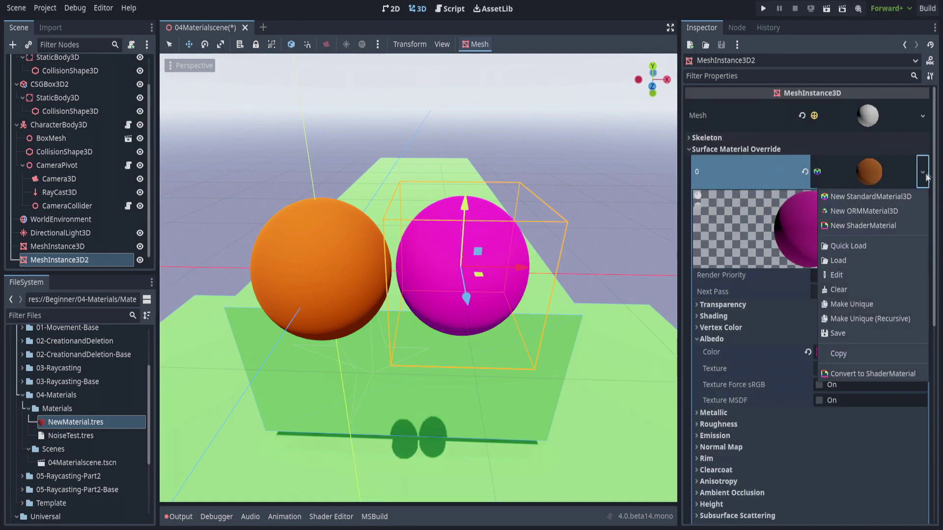
pyautogui.click(854, 330)
# Assign a new NoiseTexture2D as the magenta material's albedo texture.
pyautogui.moveTo(449, 326); pyautogui.dragTo(458, 292, button='middle')
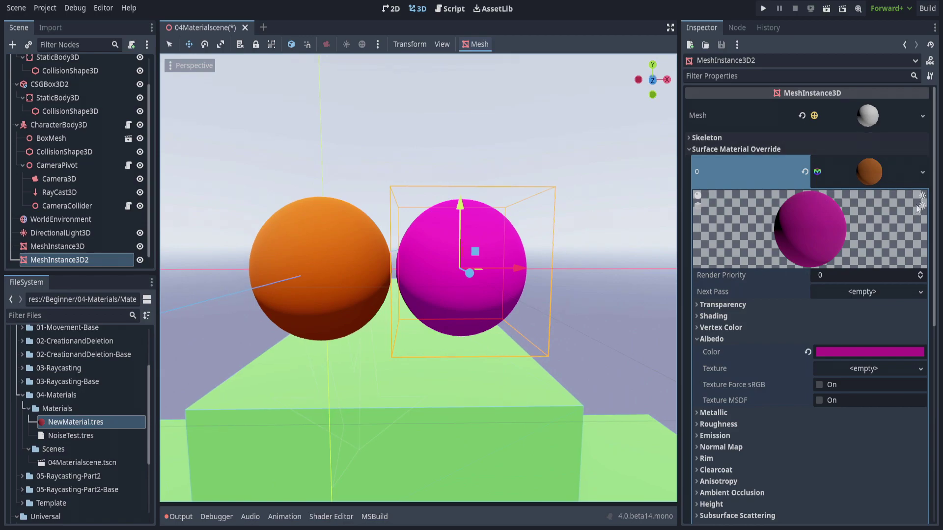
pyautogui.scroll(-2, 916, 258)
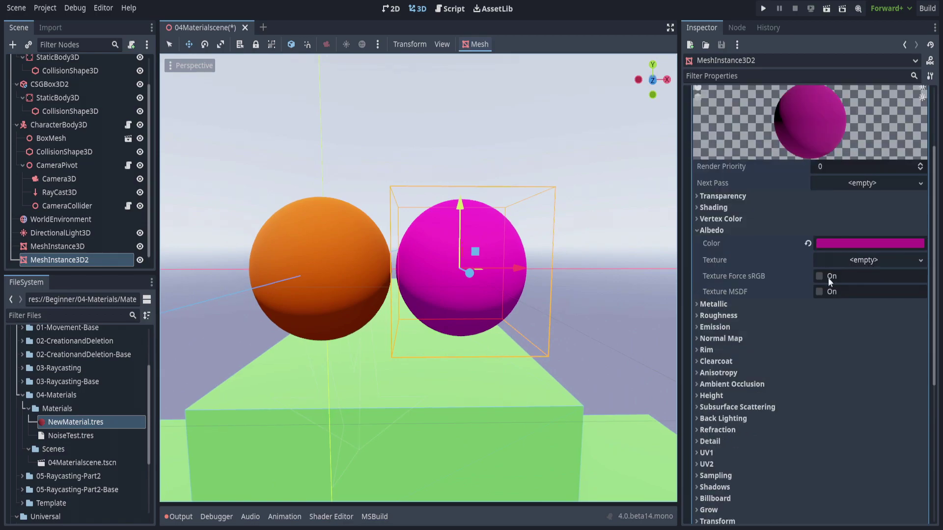
pyautogui.click(920, 261)
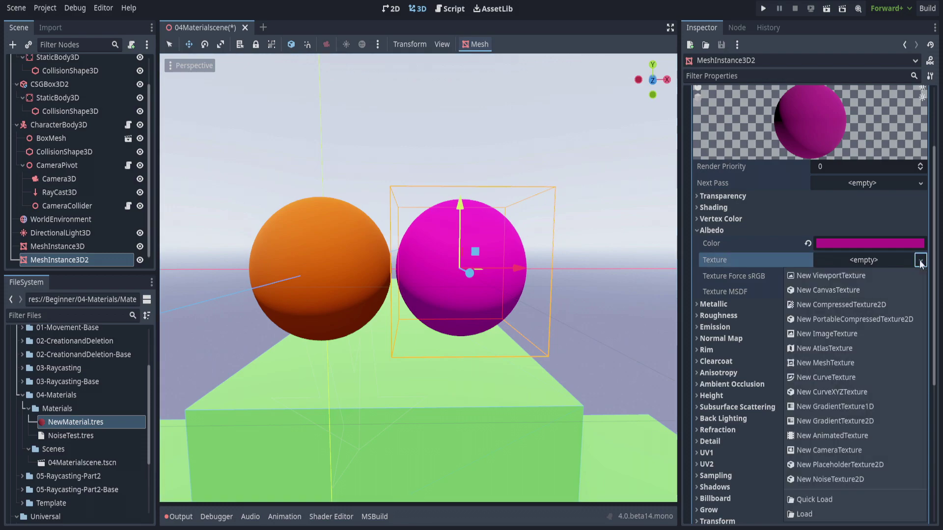
pyautogui.click(818, 479)
# Give the noise texture a new FastNoiseLite noise source.
pyautogui.click(873, 261)
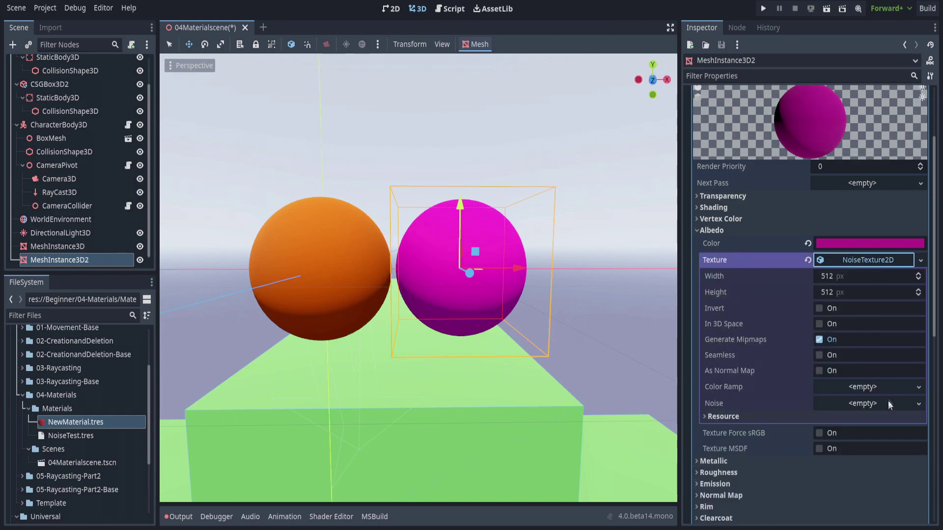
pyautogui.click(917, 404)
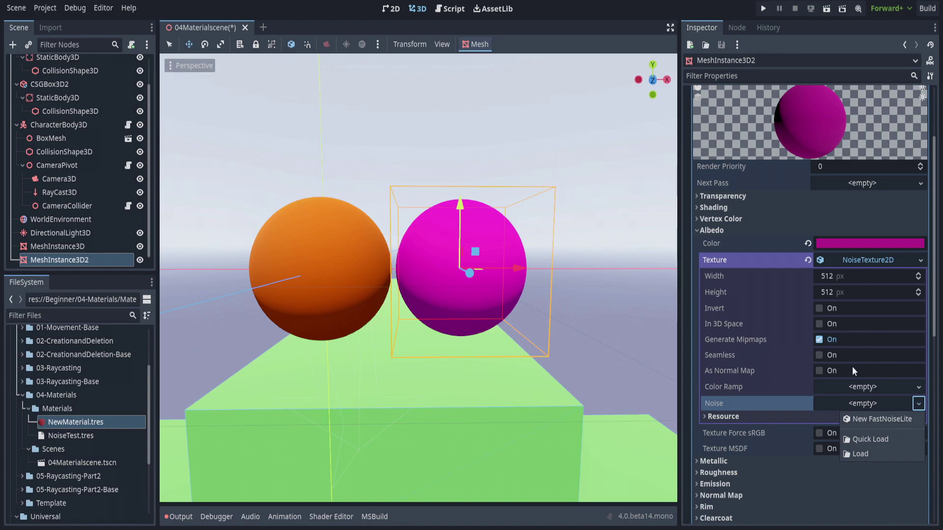
pyautogui.click(888, 420)
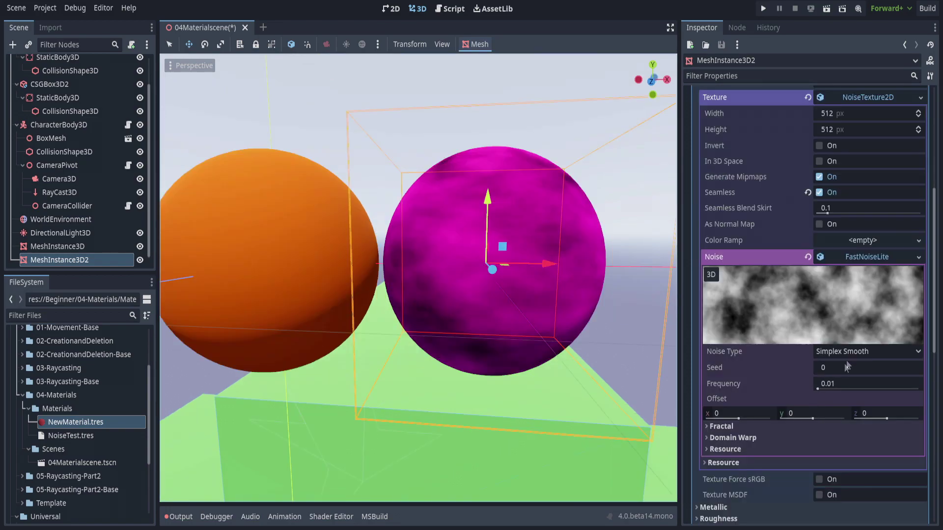
# Raise the magenta sphere's FastNoiseLite frequency to 0.057 for finer detail.
pyautogui.scroll(5, 849, 319)
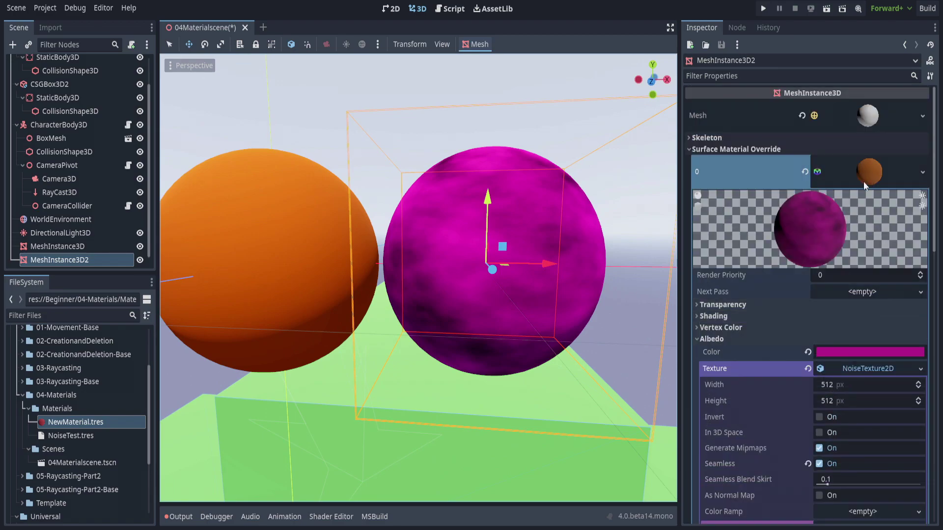
pyautogui.scroll(-5, 852, 250)
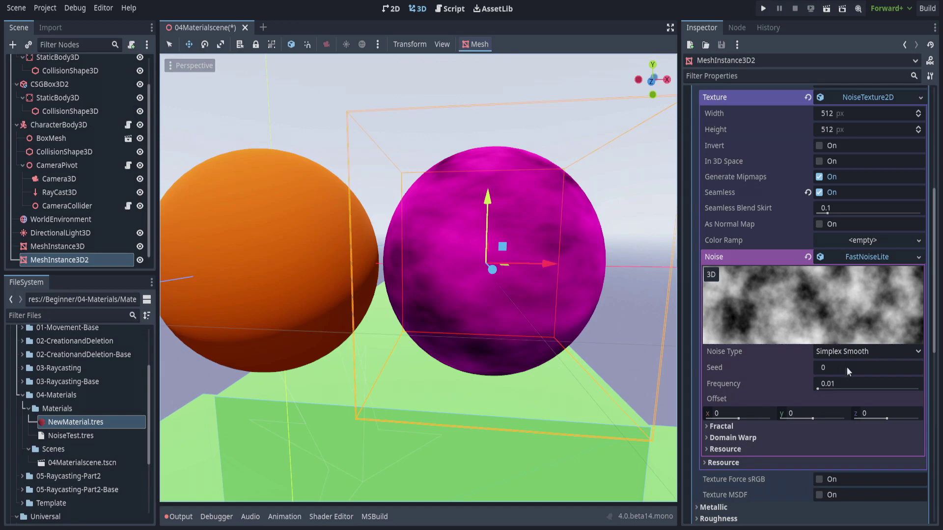
pyautogui.moveTo(857, 380); pyautogui.dragTo(830, 381)
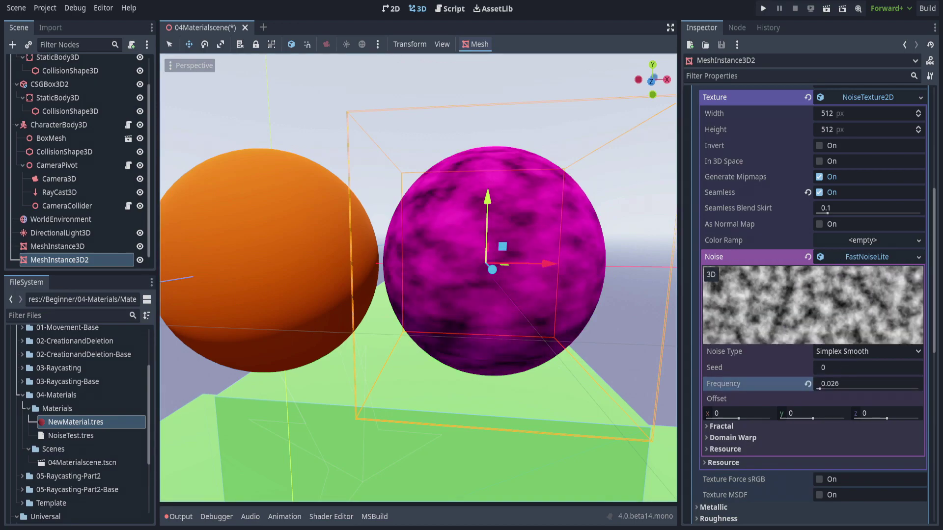
pyautogui.moveTo(829, 384); pyautogui.dragTo(845, 384)
pyautogui.moveTo(501, 260)
pyautogui.mouseDown(button='middle')
pyautogui.moveTo(381, 245)
pyautogui.moveTo(511, 254)
pyautogui.mouseUp(button='middle')
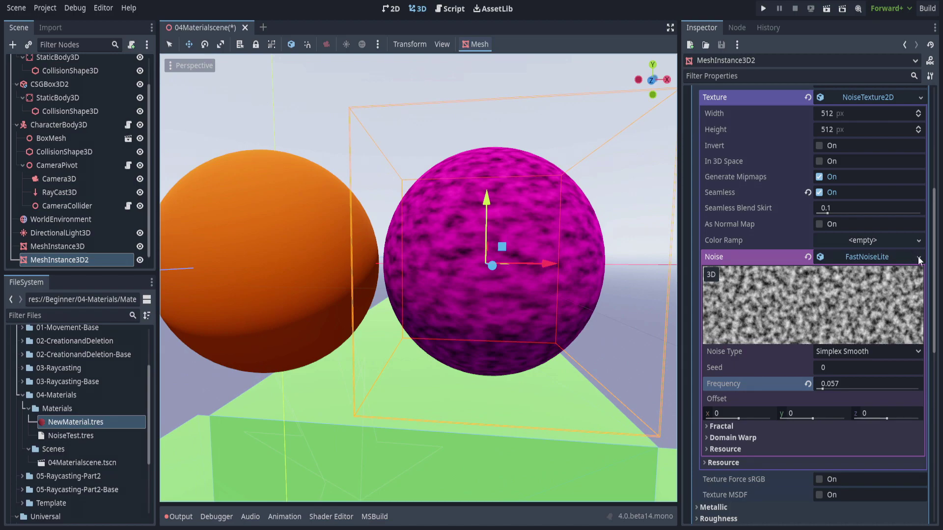
# Save the noise over NoiseTest.tres in Materials, then select the orange sphere.
pyautogui.click(917, 256)
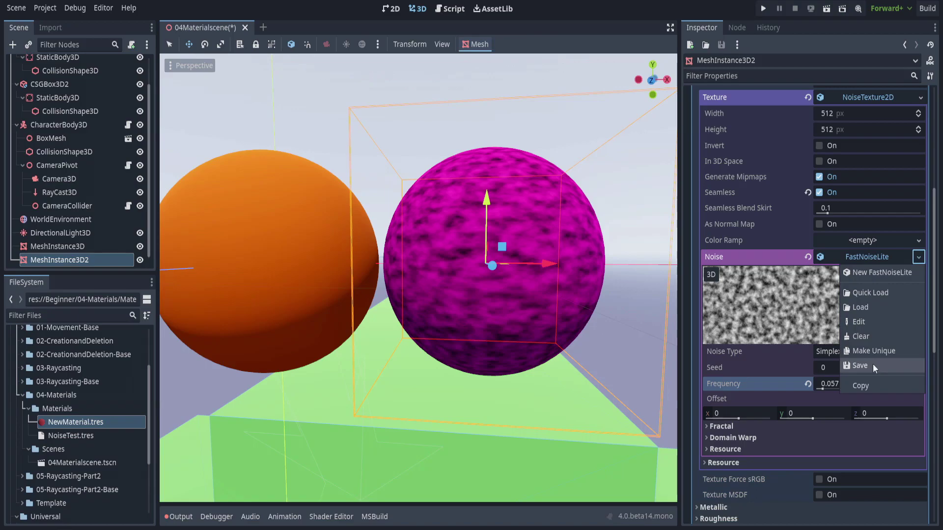
pyautogui.click(860, 365)
pyautogui.doubleClick(378, 149)
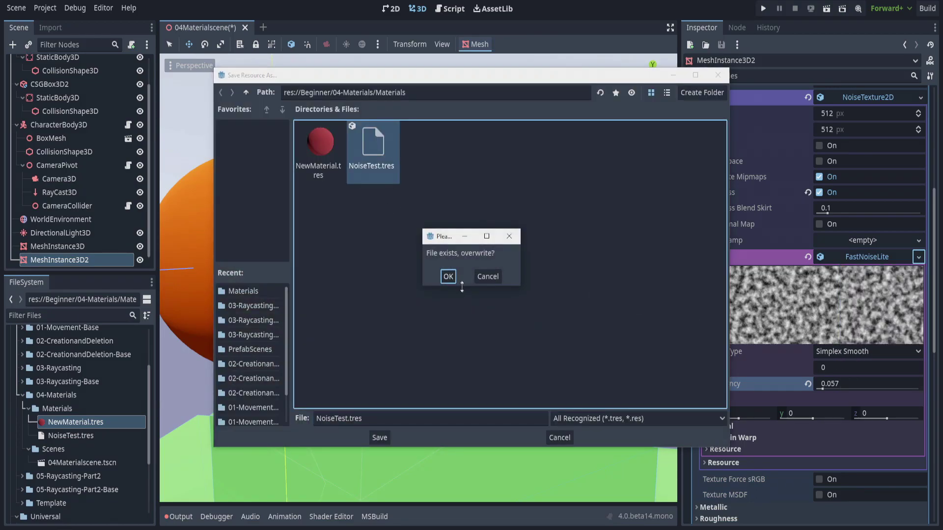
pyautogui.click(448, 275)
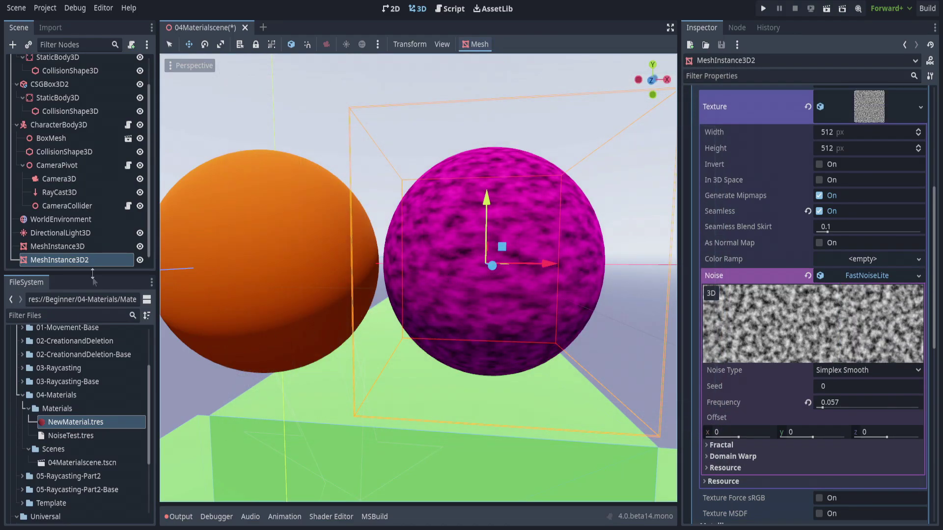
pyautogui.click(85, 247)
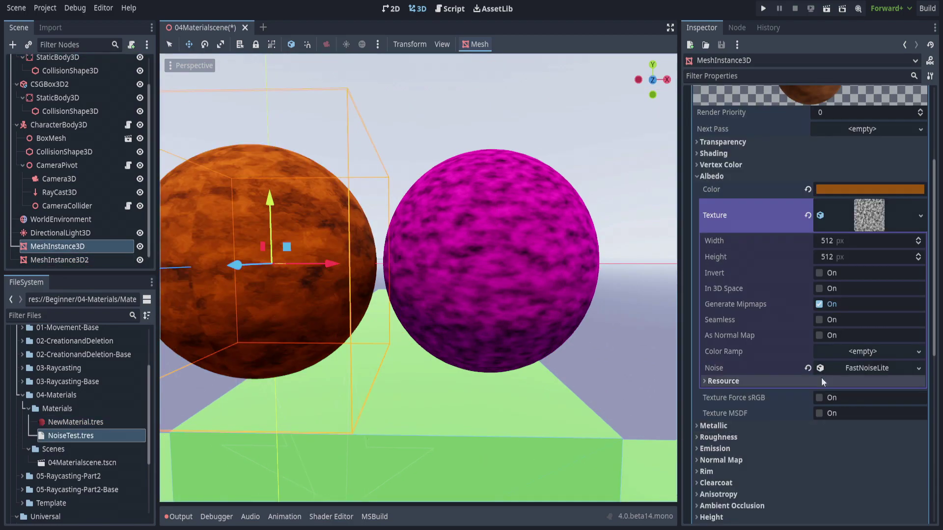
# Assign NoiseTest.tres to the orange sphere's albedo noise and lower its frequency to 0.043.
pyautogui.moveTo(70, 439); pyautogui.dragTo(860, 369)
pyautogui.click(72, 436)
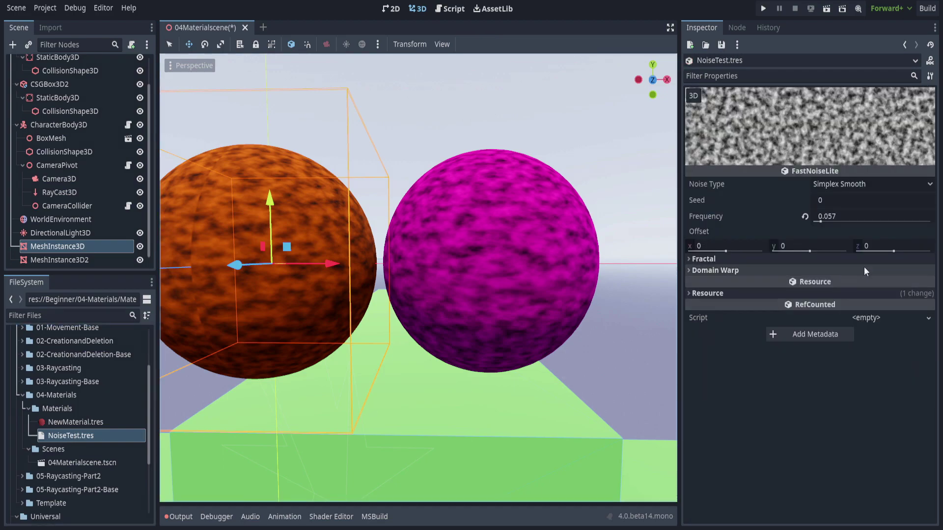
pyautogui.moveTo(852, 216); pyautogui.dragTo(826, 216)
pyautogui.moveTo(412, 255); pyautogui.dragTo(328, 264, button='middle')
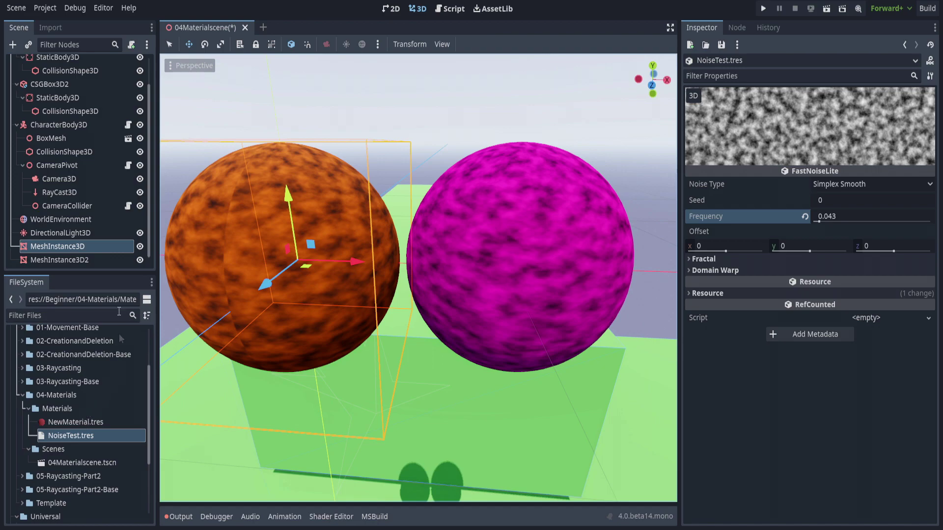
# Make the orange sphere's NoiseTexture2D seamless.
pyautogui.click(102, 247)
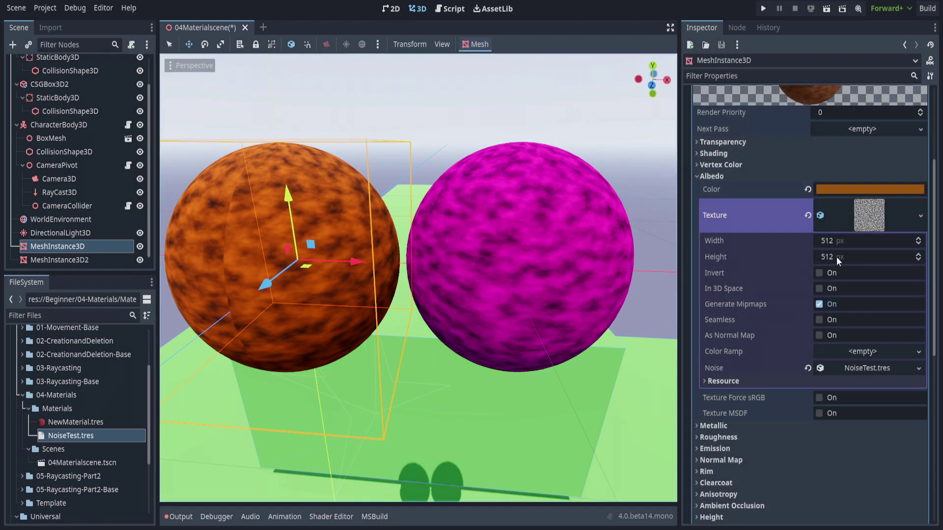
pyautogui.click(819, 320)
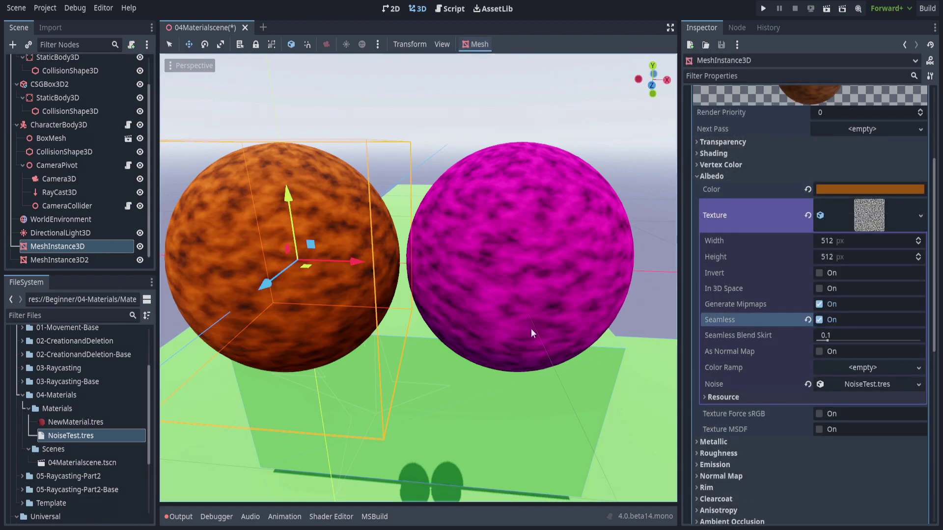
pyautogui.scroll(3, 532, 329)
pyautogui.scroll(-3, 532, 257)
pyautogui.moveTo(503, 252); pyautogui.dragTo(501, 292, button='middle')
pyautogui.scroll(4, 499, 298)
pyautogui.scroll(3, 808, 331)
pyautogui.click(840, 376)
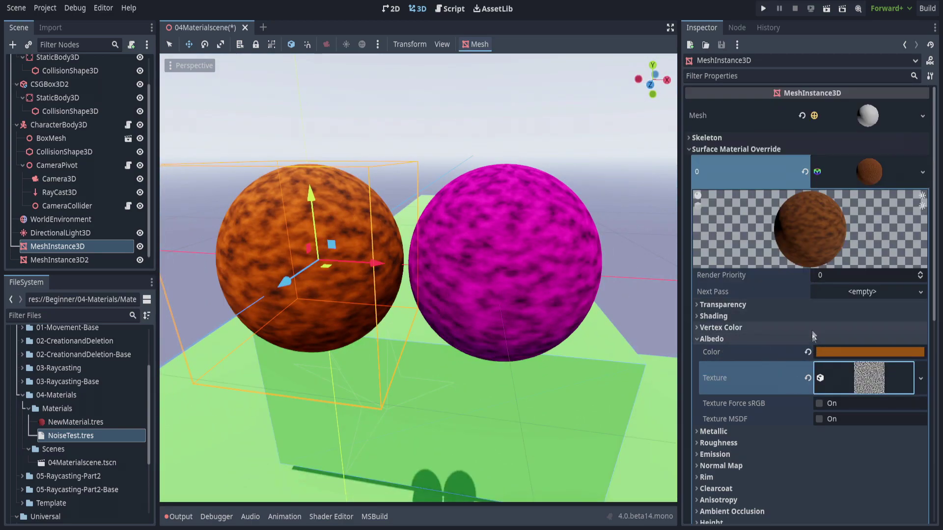
# Apply NewMaterial.tres to the magenta sphere so it gets the orange noise look.
pyautogui.scroll(-2, 811, 330)
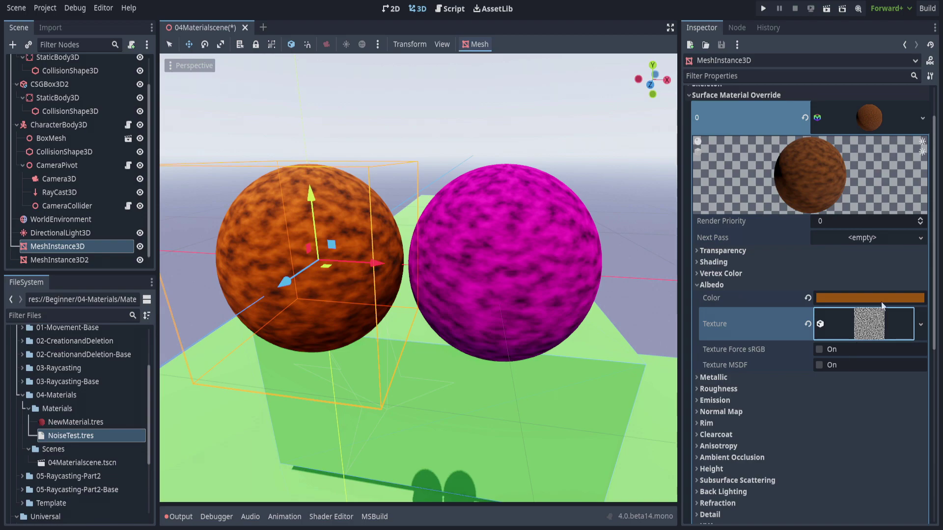
pyautogui.scroll(2, 888, 236)
pyautogui.click(923, 173)
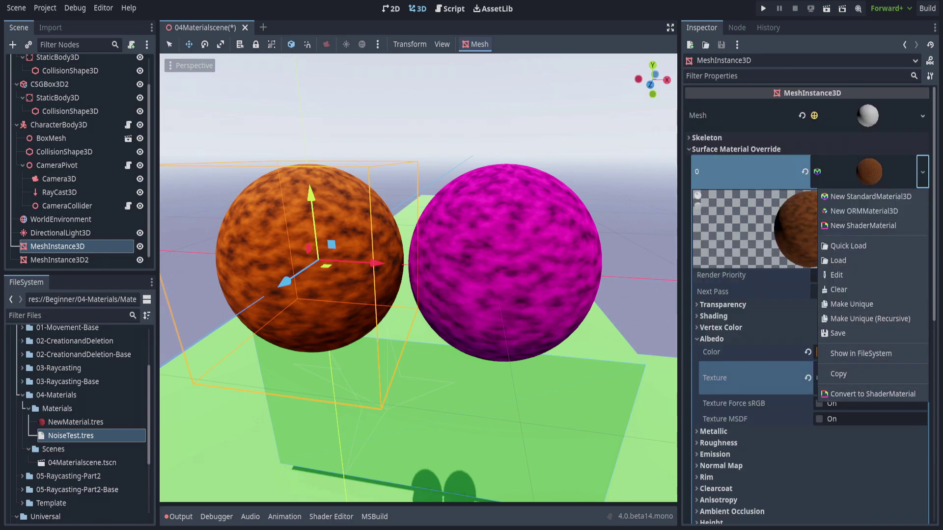
pyautogui.click(566, 43)
pyautogui.moveTo(76, 422); pyautogui.dragTo(510, 275)
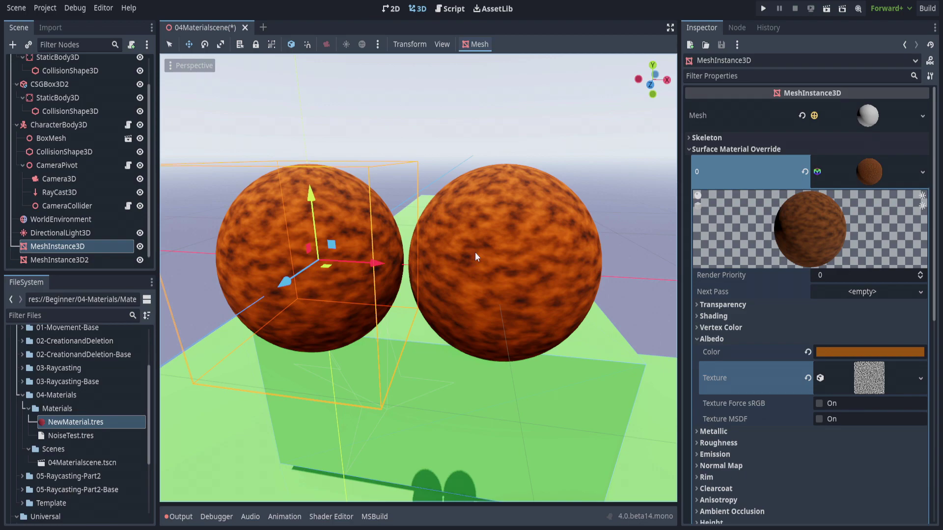
pyautogui.scroll(-6, 814, 329)
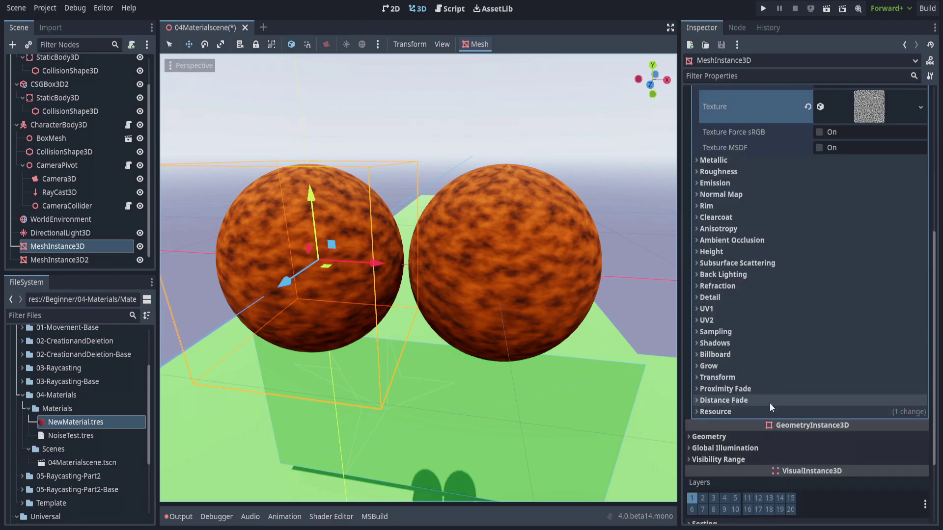
# Enable Proximity Fade on the noise material with a distance of 0.09 m.
pyautogui.scroll(1, 758, 390)
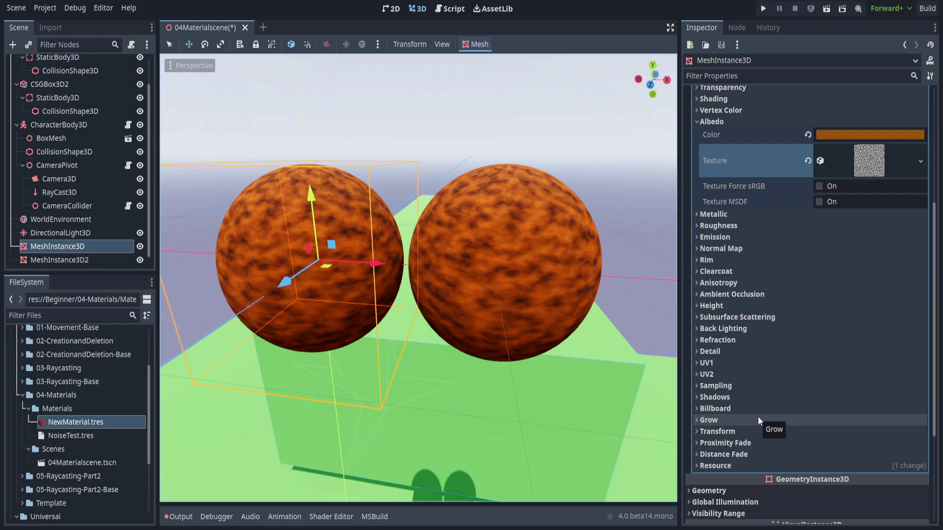
pyautogui.click(746, 445)
pyautogui.click(820, 455)
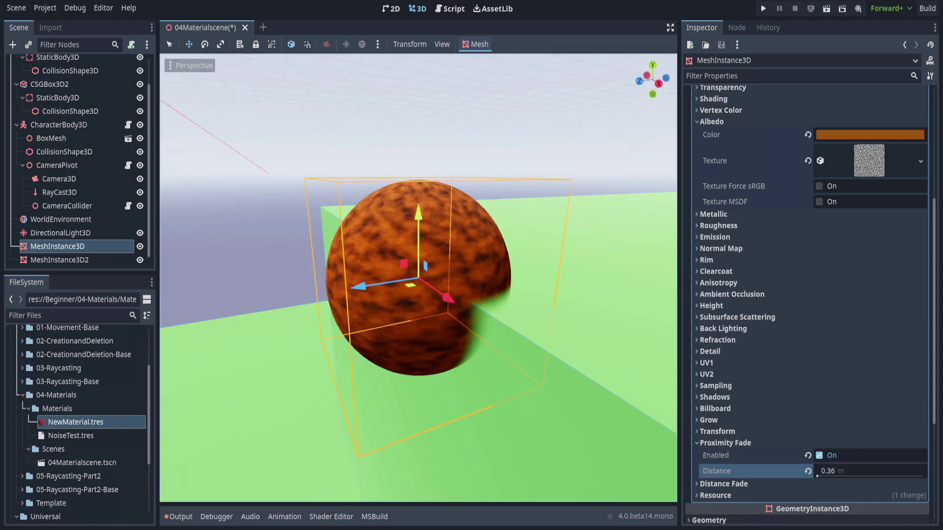
pyautogui.moveTo(827, 471); pyautogui.dragTo(835, 471)
pyautogui.moveTo(589, 358); pyautogui.dragTo(404, 371, button='middle')
pyautogui.moveTo(850, 468); pyautogui.dragTo(833, 468)
pyautogui.moveTo(383, 346); pyautogui.dragTo(537, 334, button='middle')
pyautogui.scroll(-15, 424, 352)
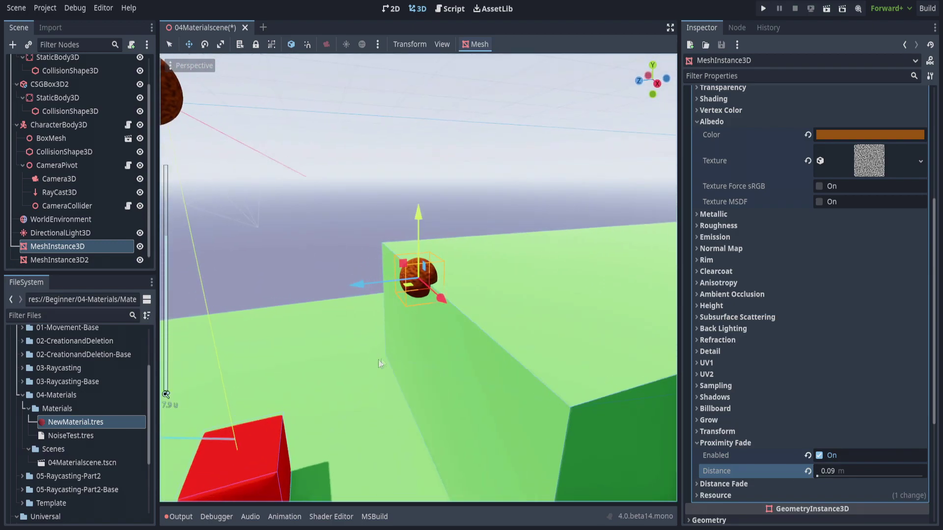
# Set the Proximity Fade distance to 0.48 m.
pyautogui.scroll(8, 418, 347)
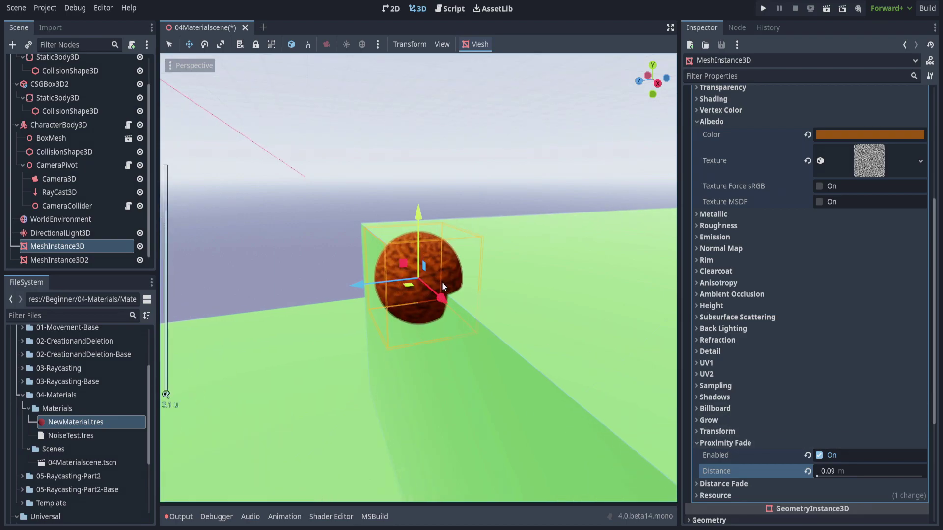
pyautogui.moveTo(419, 357); pyautogui.dragTo(553, 358, button='middle')
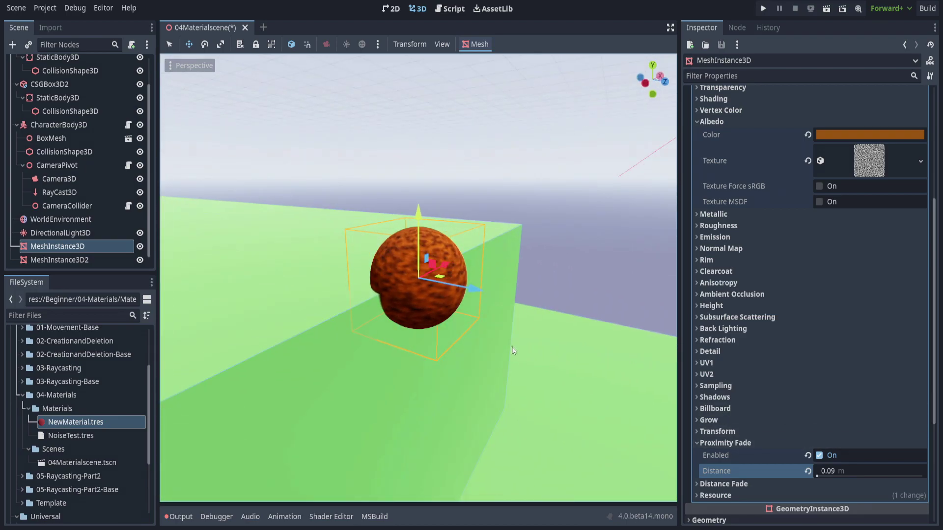
pyautogui.scroll(4, 471, 353)
pyautogui.moveTo(437, 355); pyautogui.dragTo(398, 346, button='middle')
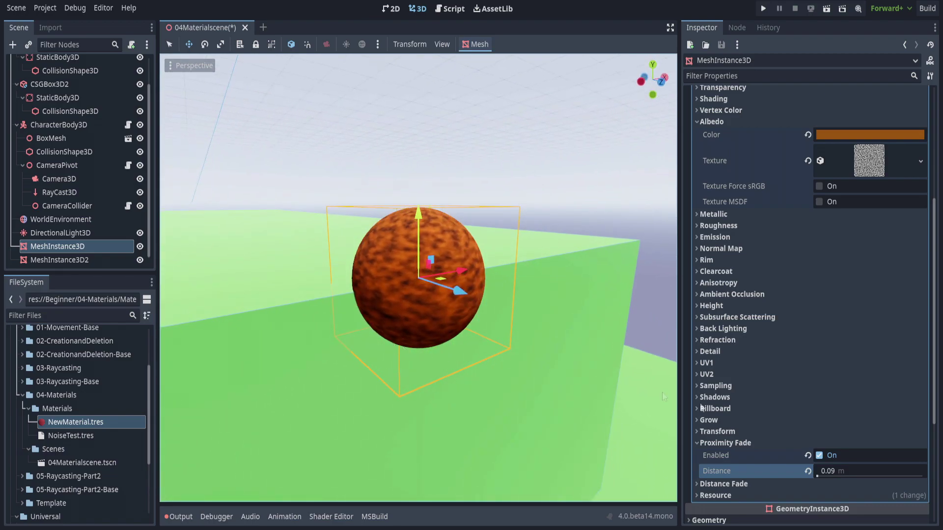
pyautogui.moveTo(857, 471); pyautogui.dragTo(899, 471)
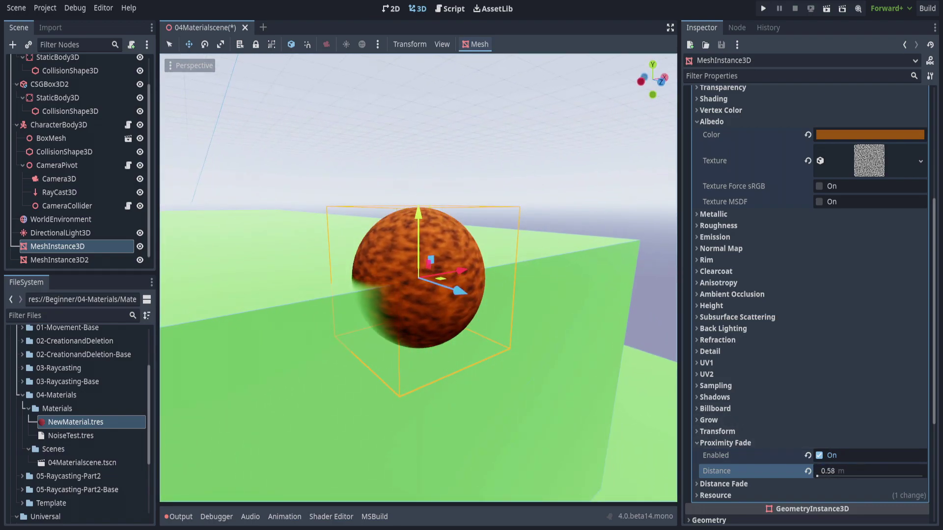
pyautogui.moveTo(830, 477); pyautogui.dragTo(817, 478)
pyautogui.moveTo(442, 353); pyautogui.dragTo(490, 329, button='middle')
# Orbit around the framed sphere to inspect its soft fade against the green block.
pyautogui.scroll(-15, 431, 340)
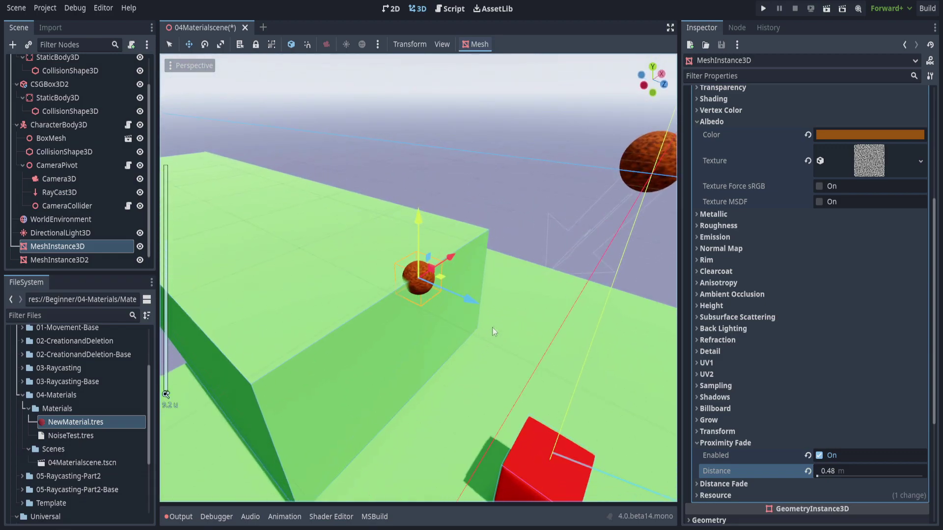
pyautogui.moveTo(537, 270); pyautogui.dragTo(432, 281, button='middle')
pyautogui.scroll(-2, 473, 320)
pyautogui.moveTo(470, 325); pyautogui.dragTo(433, 363, button='middle')
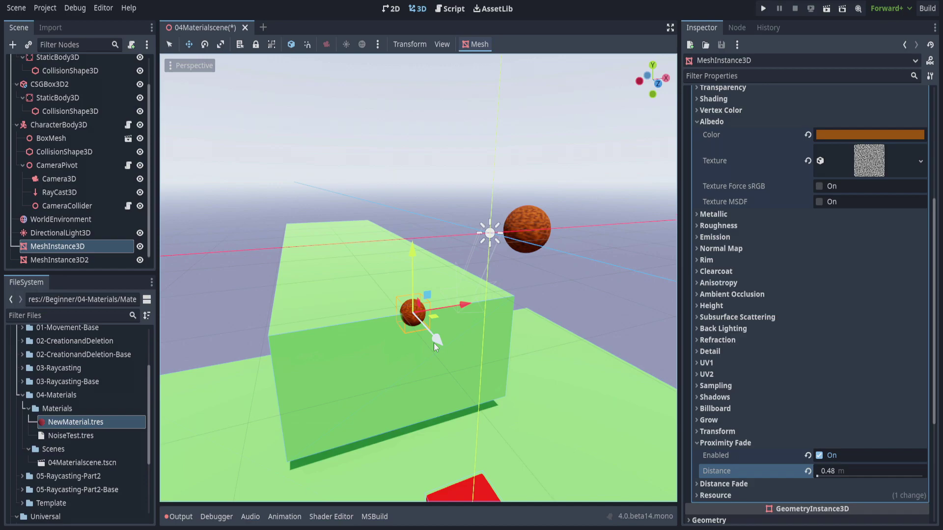
pyautogui.press('f')
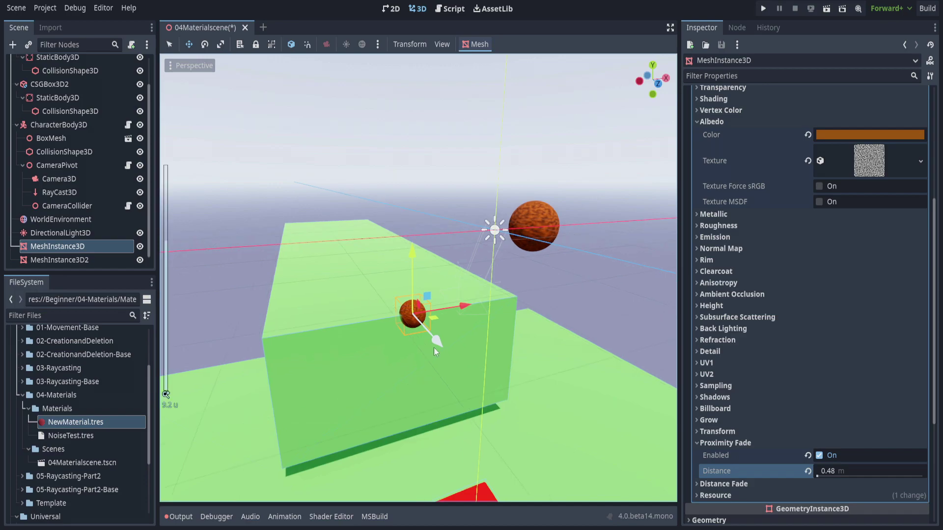
pyautogui.moveTo(432, 346); pyautogui.dragTo(427, 380, button='middle')
pyautogui.scroll(3, 520, 307)
pyautogui.scroll(2, 520, 307)
pyautogui.scroll(-7, 428, 362)
pyautogui.scroll(5, 484, 329)
pyautogui.scroll(-3, 425, 383)
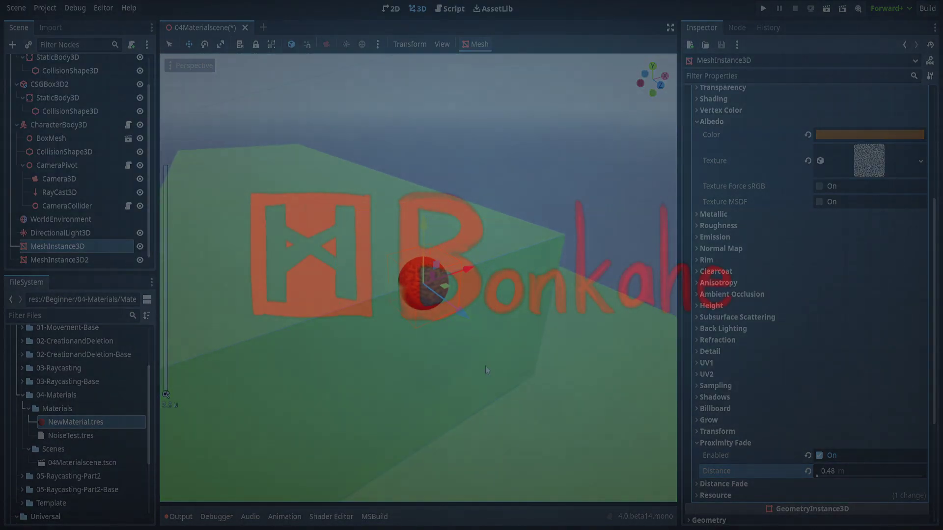